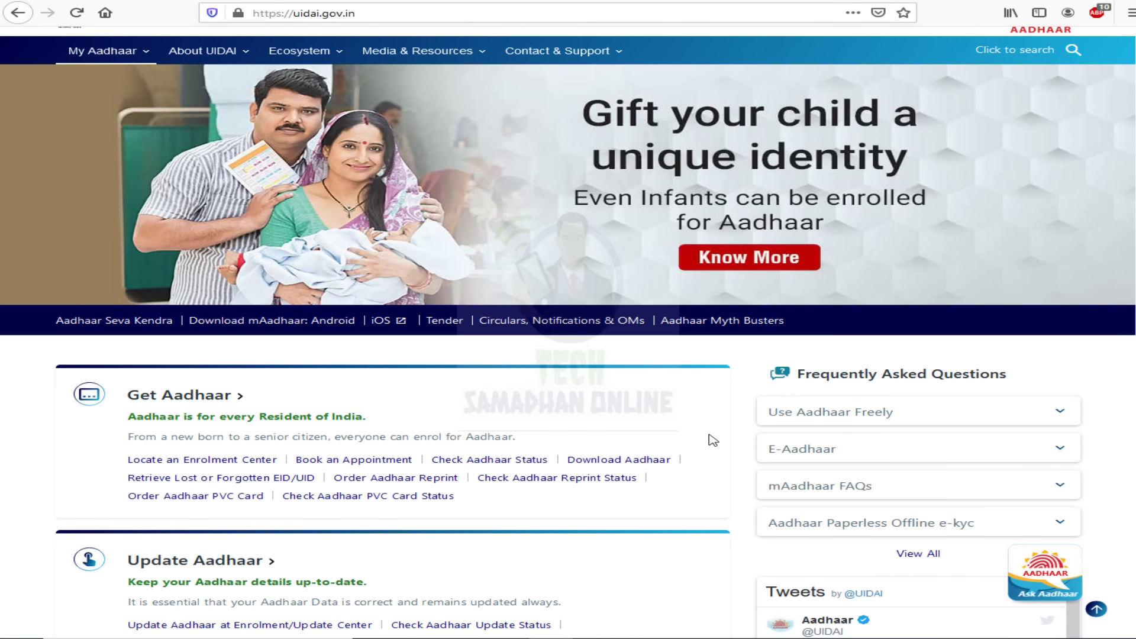
- Open the online address update service from the Update Aadhaar section of the UIDAI home page
{"action": "scroll", "coordinate": [713, 440], "scroll_direction": "down", "scroll_amount": 3}
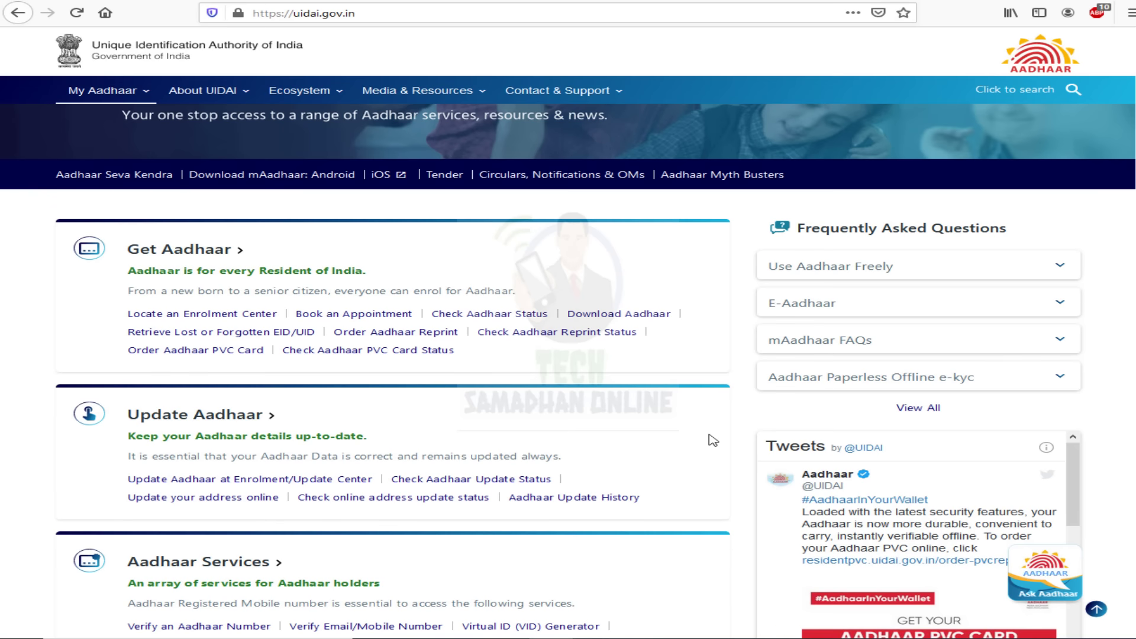
{"action": "scroll", "coordinate": [713, 441], "scroll_direction": "down", "scroll_amount": 1}
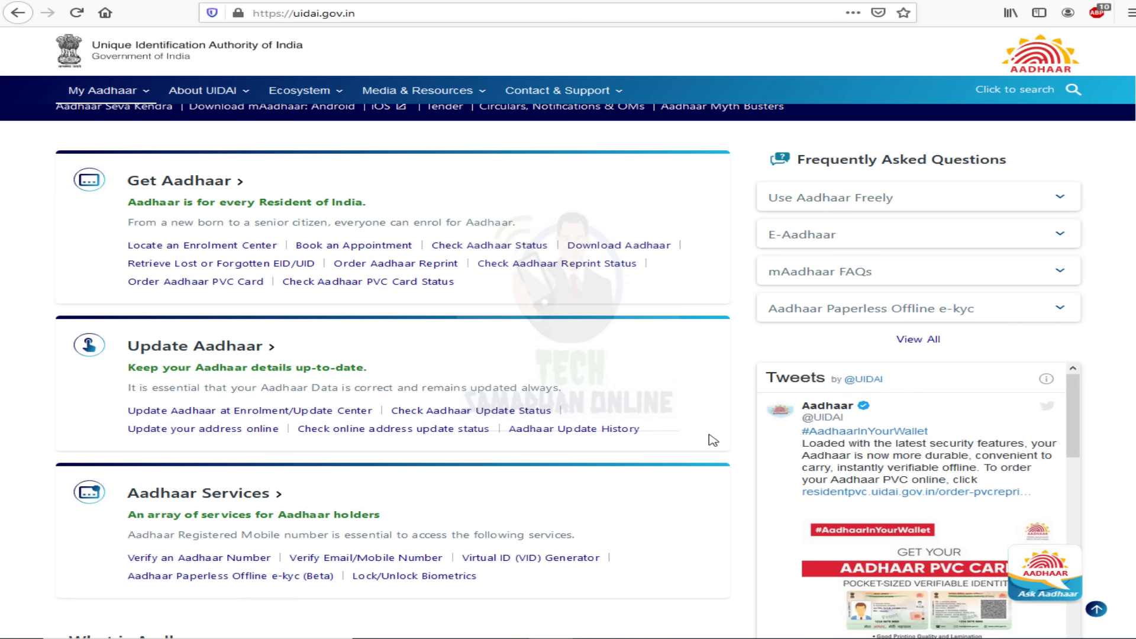
{"action": "scroll", "coordinate": [713, 441], "scroll_direction": "down", "scroll_amount": 1}
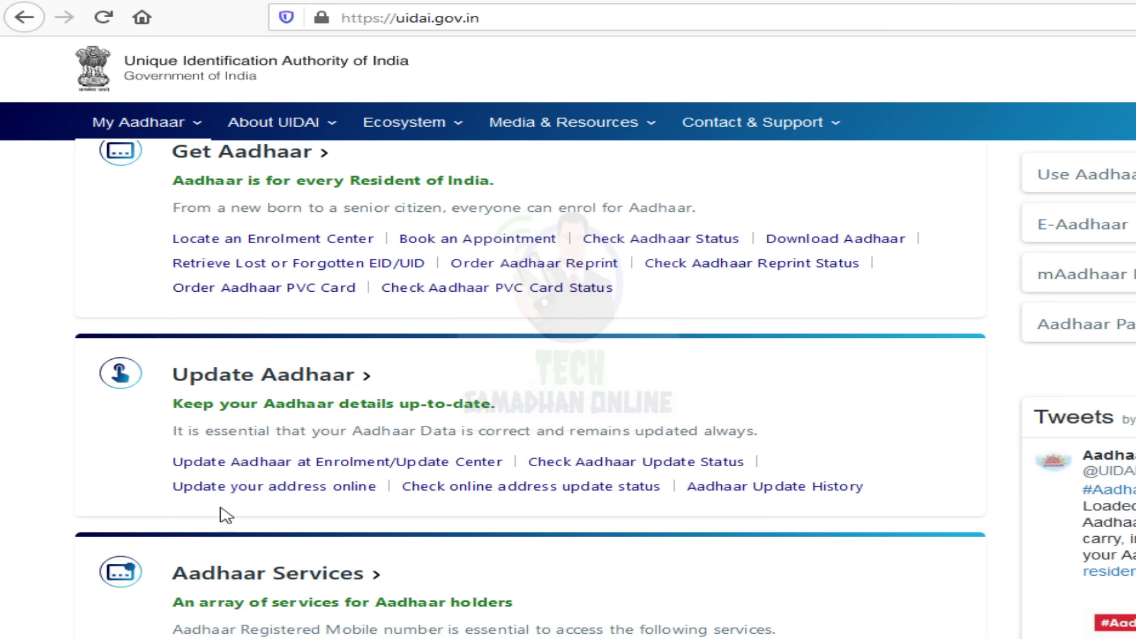
{"action": "left_click", "coordinate": [343, 499]}
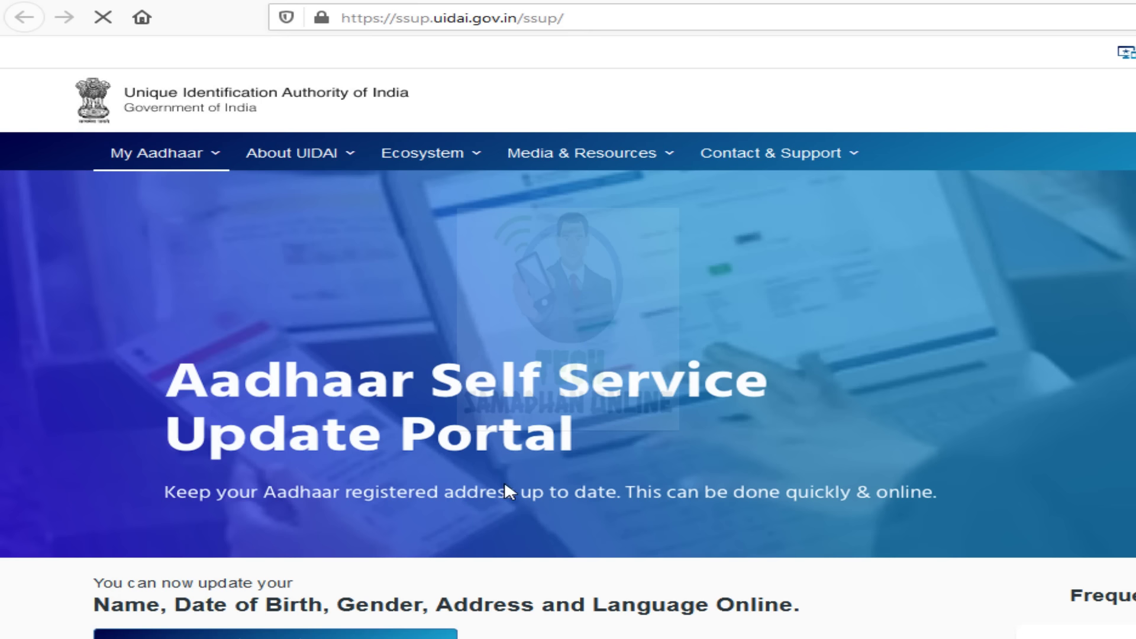
- Review the online update requirements and the list of valid Proof of Identity documents on the update portal
{"action": "scroll", "coordinate": [467, 322], "scroll_direction": "down", "scroll_amount": 5}
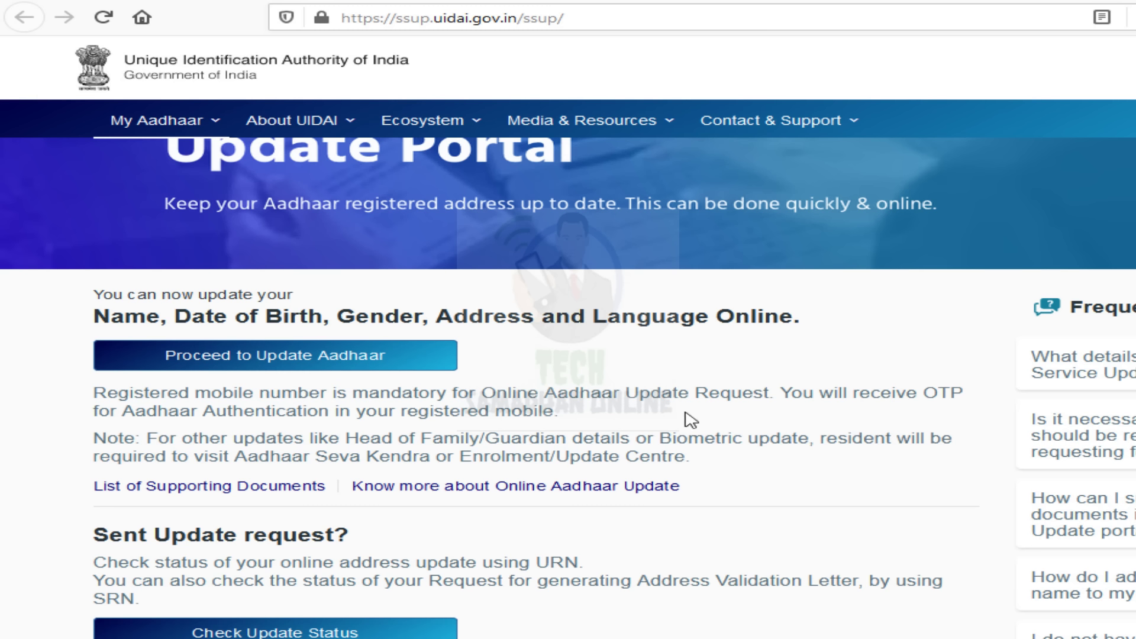
{"action": "scroll", "coordinate": [568, 387], "scroll_direction": "down", "scroll_amount": 5}
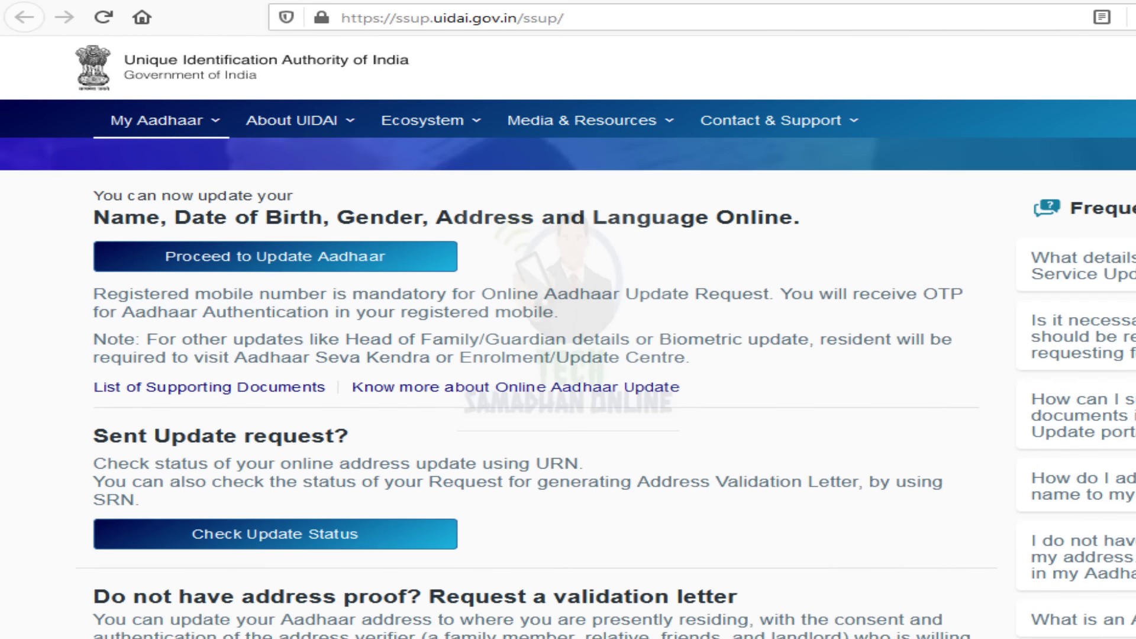
{"action": "scroll", "coordinate": [568, 388], "scroll_direction": "down", "scroll_amount": 4}
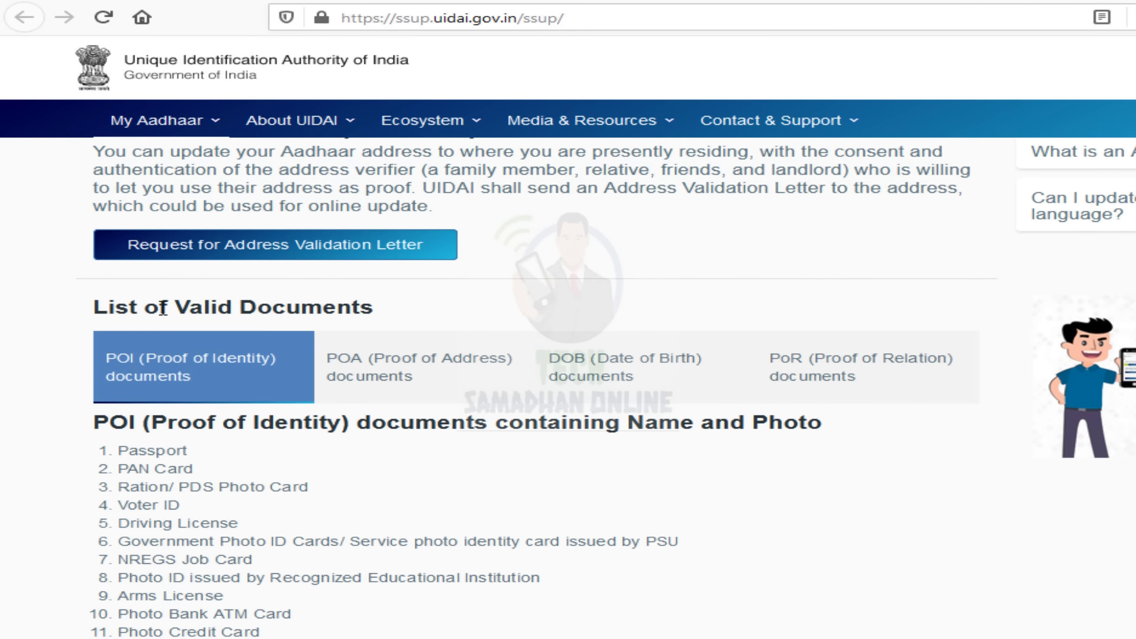
{"action": "left_click_drag", "start_coordinate": [98, 307], "coordinate": [385, 312]}
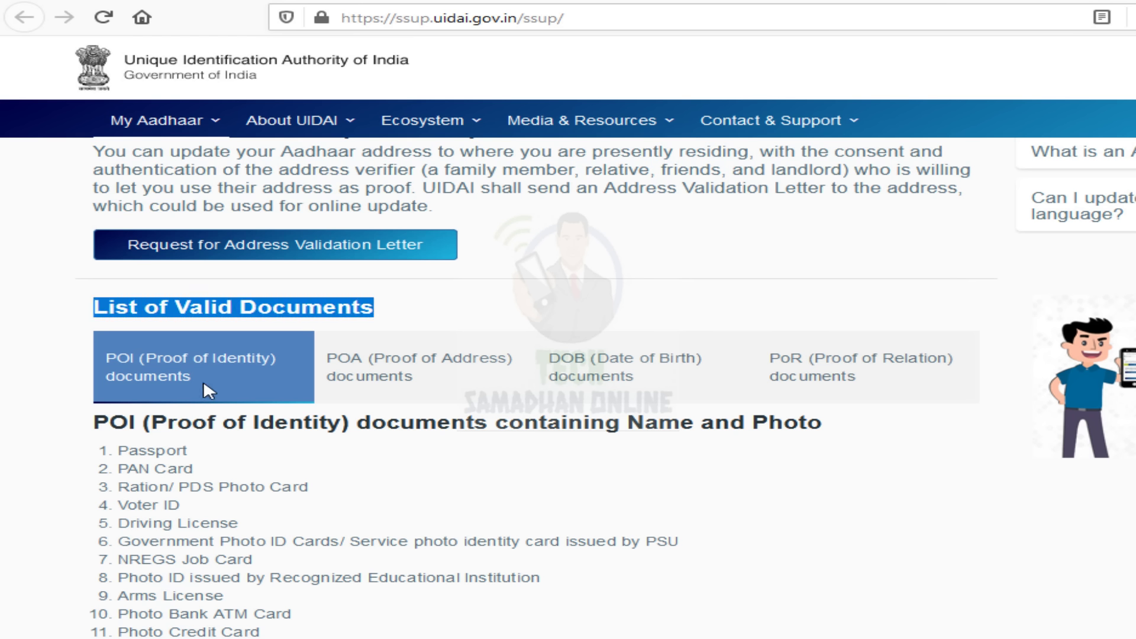
{"action": "scroll", "coordinate": [203, 380], "scroll_direction": "down", "scroll_amount": 6}
{"action": "scroll", "coordinate": [537, 388], "scroll_direction": "down", "scroll_amount": 7}
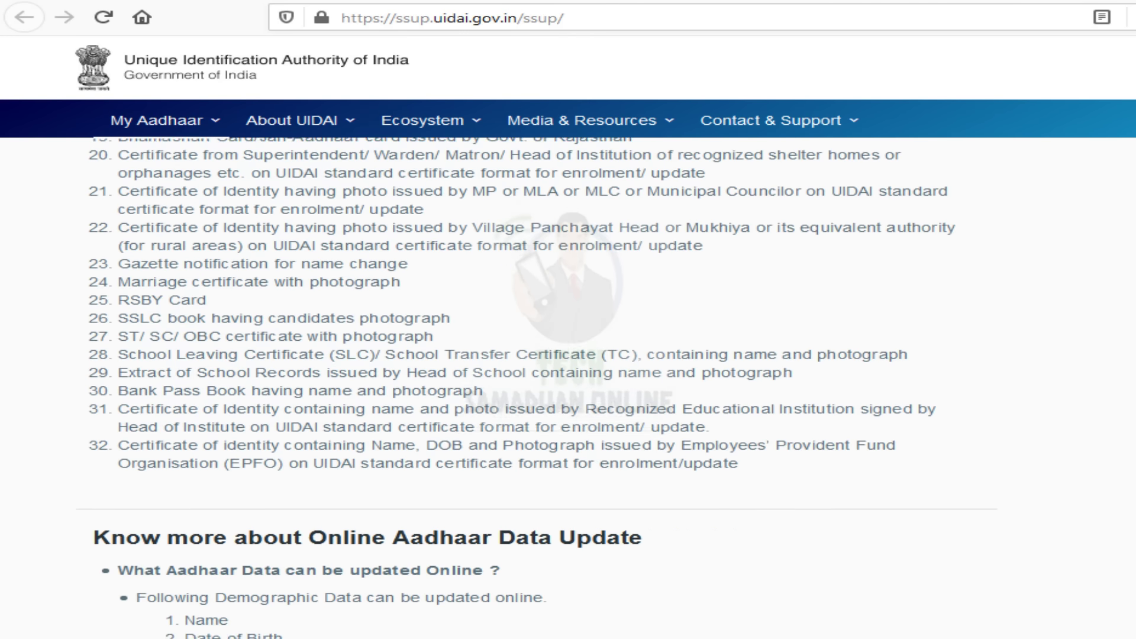
{"action": "scroll", "coordinate": [433, 391], "scroll_direction": "up", "scroll_amount": 13}
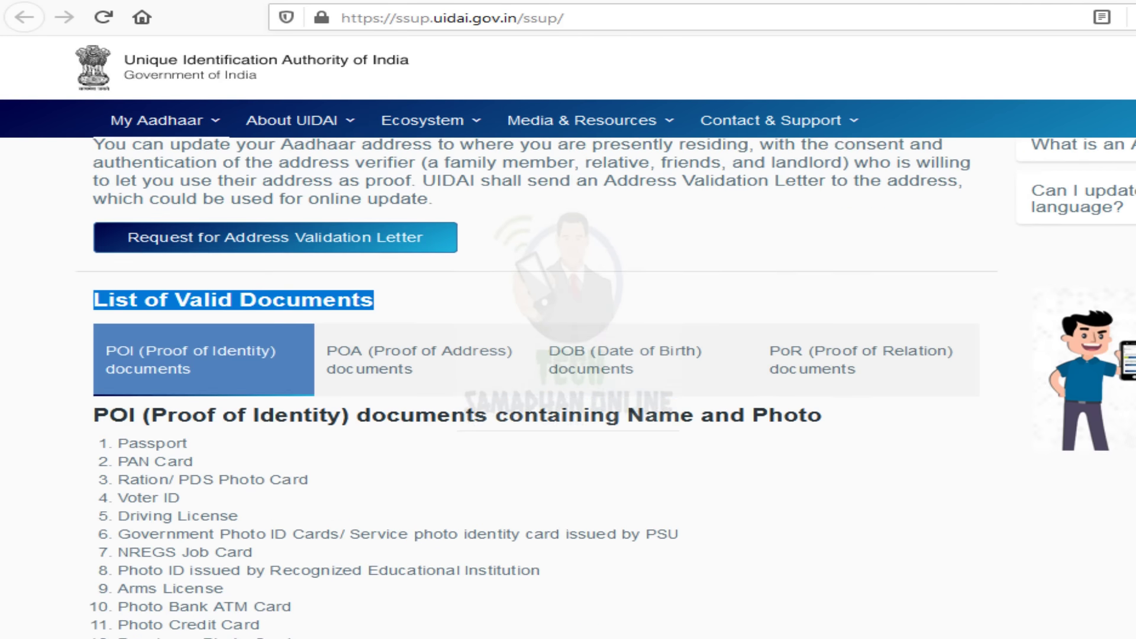
- Examine the valid document lists for Proof of Address, Date of Birth and Proof of Relation
{"action": "left_click", "coordinate": [432, 391]}
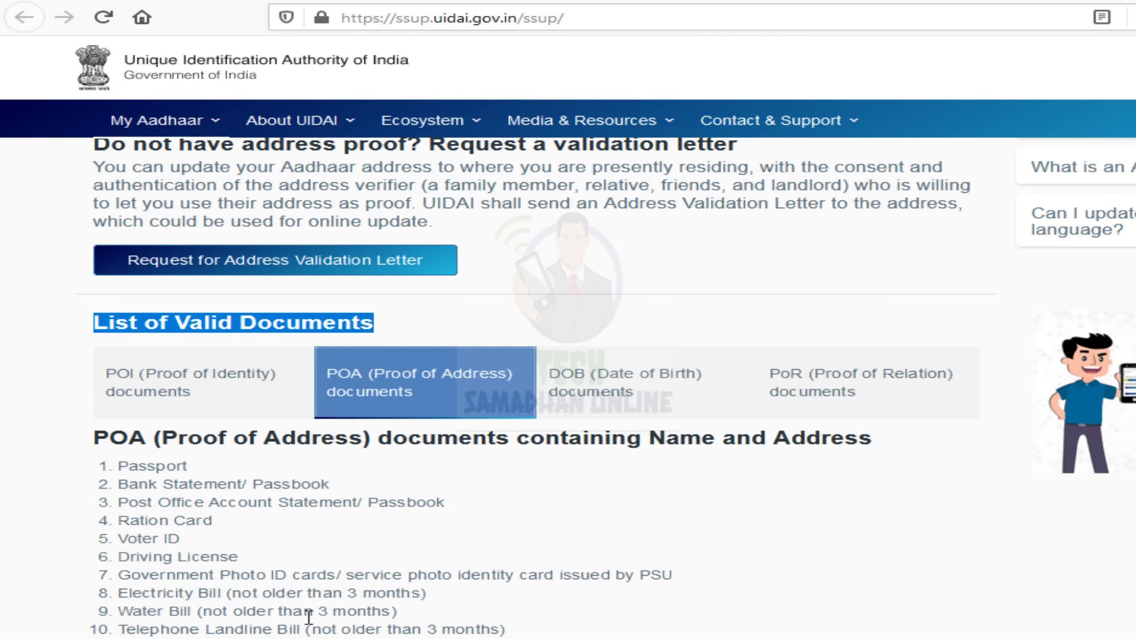
{"action": "left_click", "coordinate": [594, 415]}
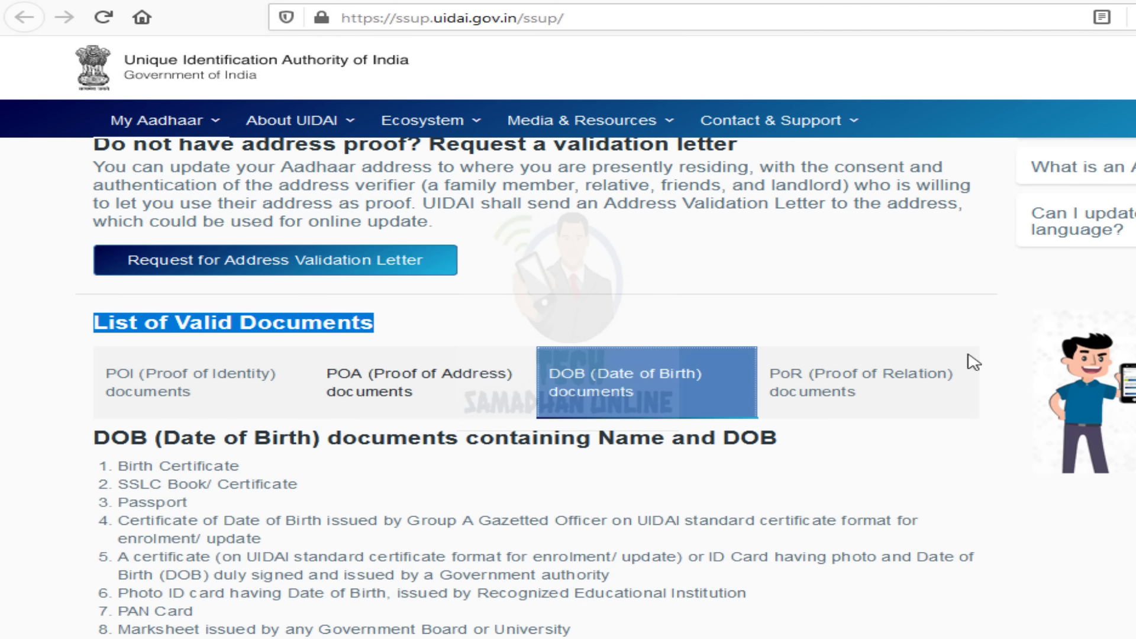
{"action": "left_click", "coordinate": [907, 403]}
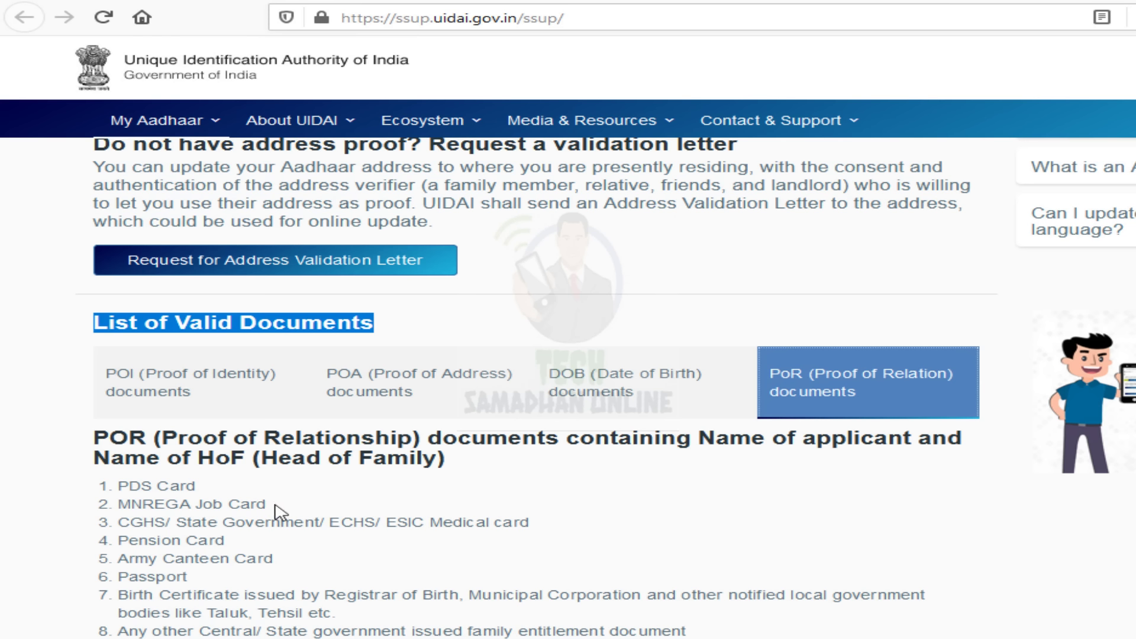
{"action": "scroll", "coordinate": [619, 377], "scroll_direction": "down", "scroll_amount": 3}
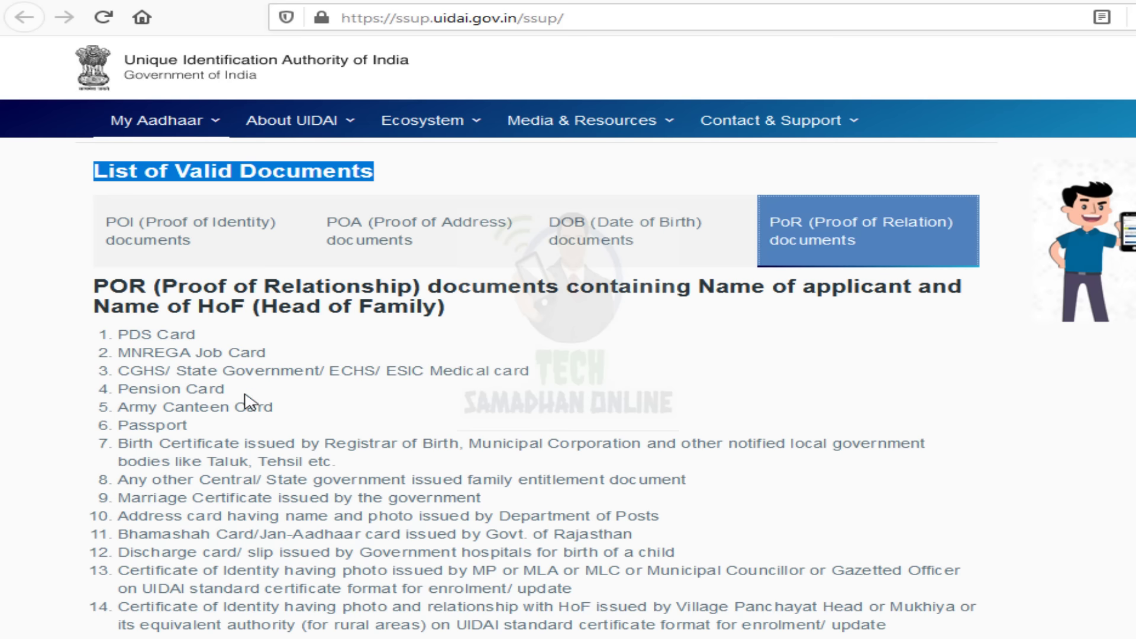
- Read which Aadhaar data can be updated online, how often, and which documents each update requires
{"action": "scroll", "coordinate": [665, 592], "scroll_direction": "down", "scroll_amount": 7}
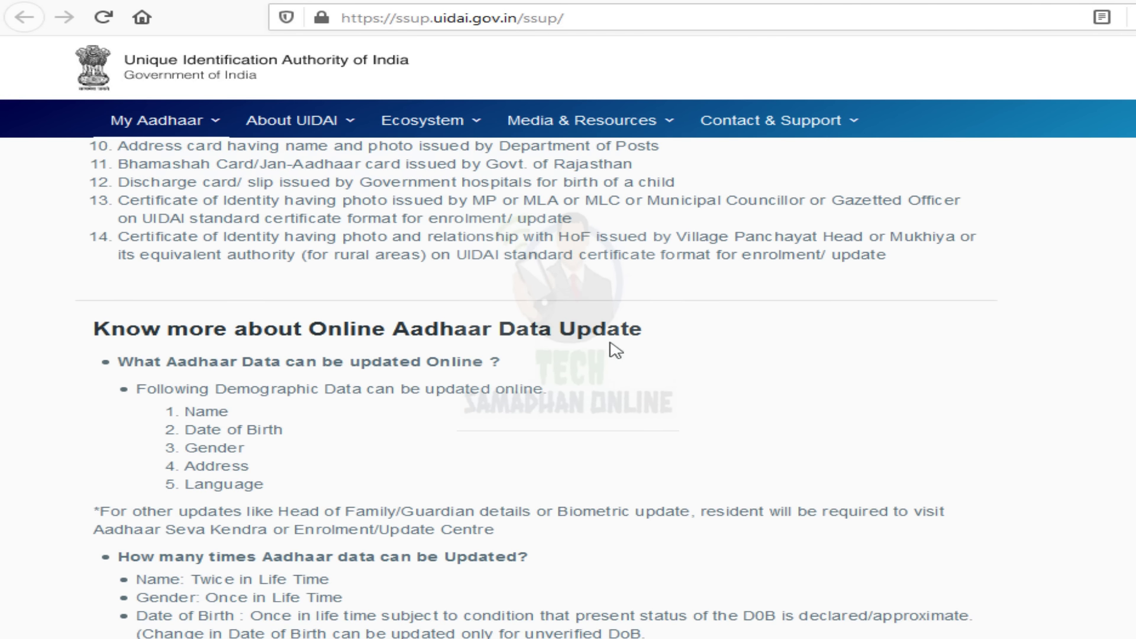
{"action": "scroll", "coordinate": [312, 475], "scroll_direction": "down", "scroll_amount": 1}
{"action": "scroll", "coordinate": [139, 353], "scroll_direction": "down", "scroll_amount": 1}
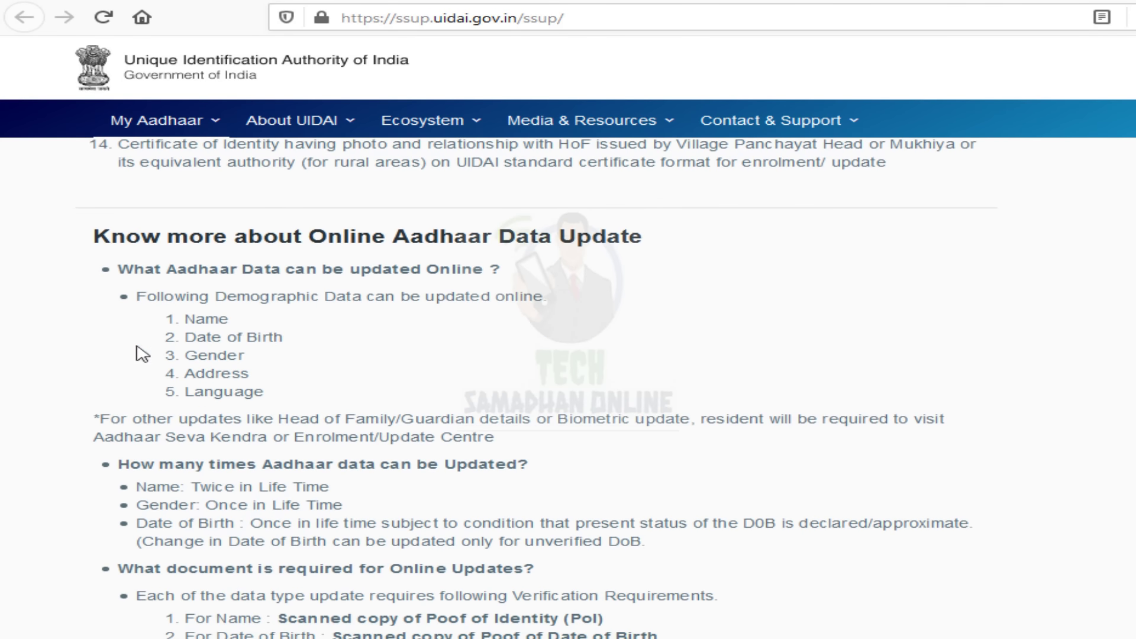
{"action": "scroll", "coordinate": [424, 579], "scroll_direction": "down", "scroll_amount": 4}
- Proceed to update Aadhaar so the portal's login form opens
{"action": "scroll", "coordinate": [414, 542], "scroll_direction": "up", "scroll_amount": 10}
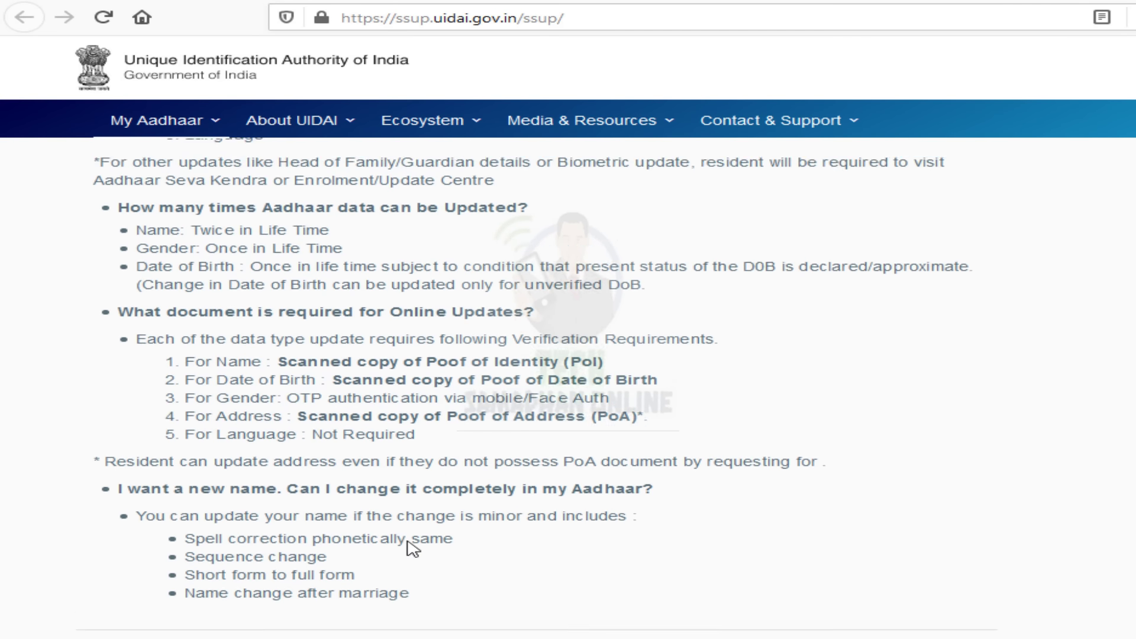
{"action": "scroll", "coordinate": [414, 539], "scroll_direction": "up", "scroll_amount": 10}
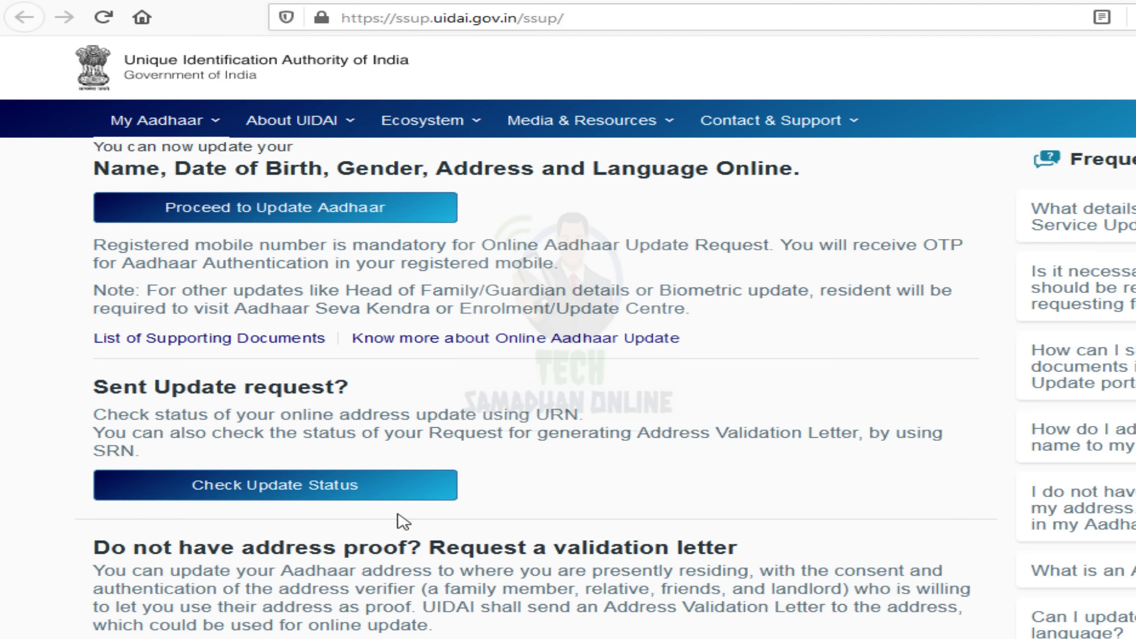
{"action": "scroll", "coordinate": [379, 518], "scroll_direction": "up", "scroll_amount": 2}
{"action": "left_click", "coordinate": [317, 307]}
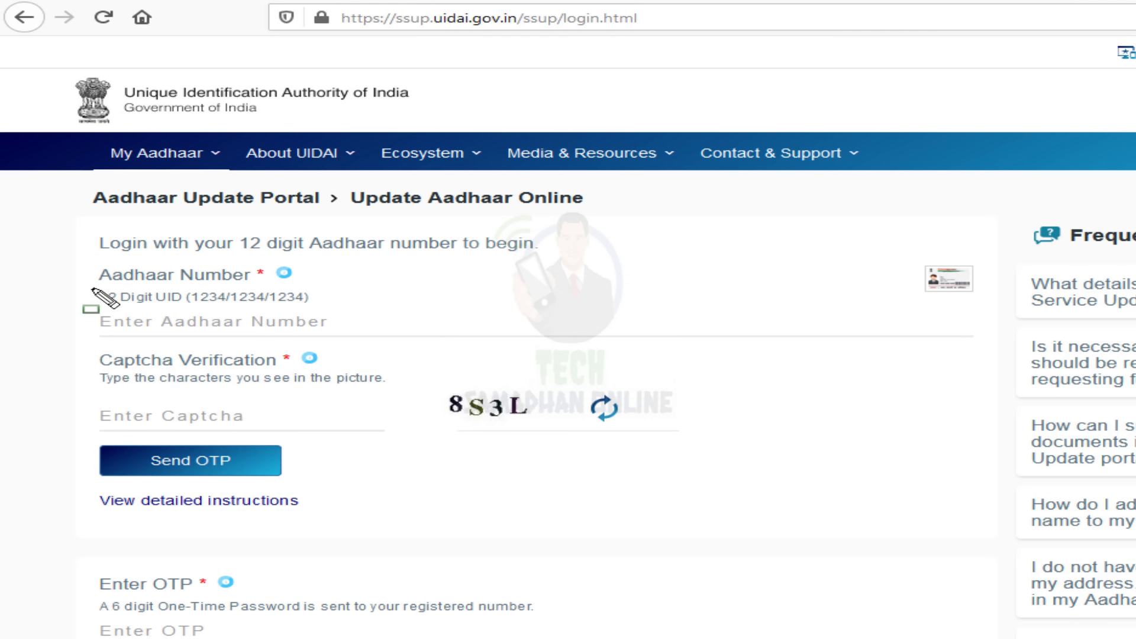
{"action": "mouse_move", "coordinate": [83, 260]}
{"action": "left_mouse_down"}
{"action": "mouse_move", "coordinate": [324, 330]}
{"action": "mouse_move", "coordinate": [466, 330]}
{"action": "left_mouse_up"}
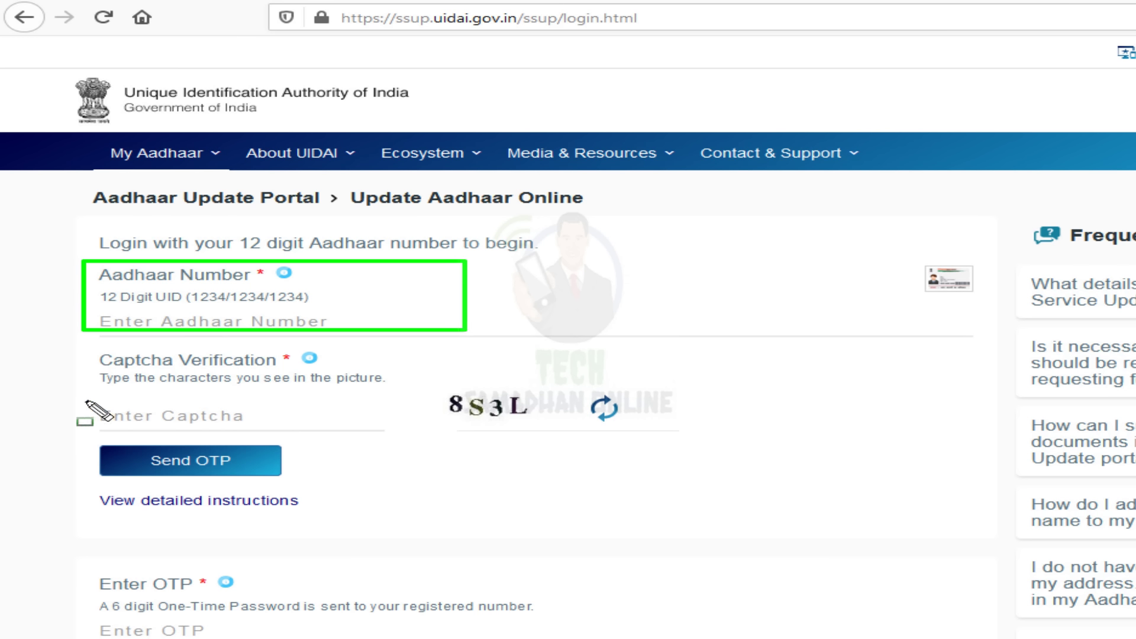
{"action": "left_click_drag", "start_coordinate": [85, 401], "coordinate": [330, 427]}
{"action": "left_click_drag", "start_coordinate": [428, 383], "coordinate": [534, 428]}
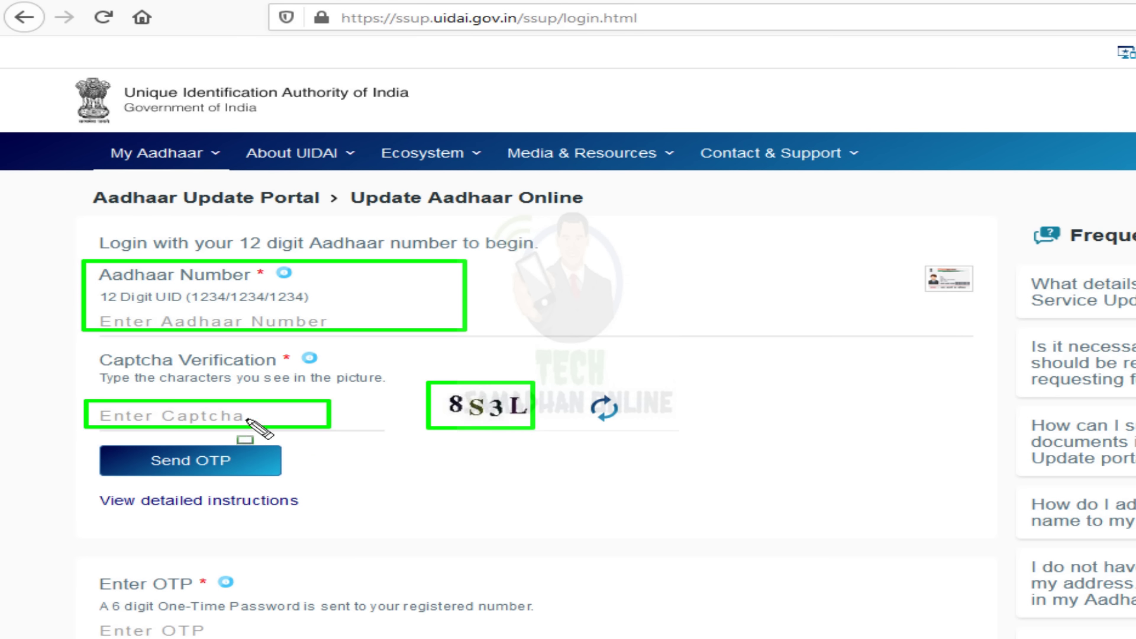
{"action": "left_click_drag", "start_coordinate": [208, 415], "coordinate": [257, 414]}
{"action": "left_click_drag", "start_coordinate": [109, 446], "coordinate": [284, 482]}
{"action": "key", "text": "Escape"}
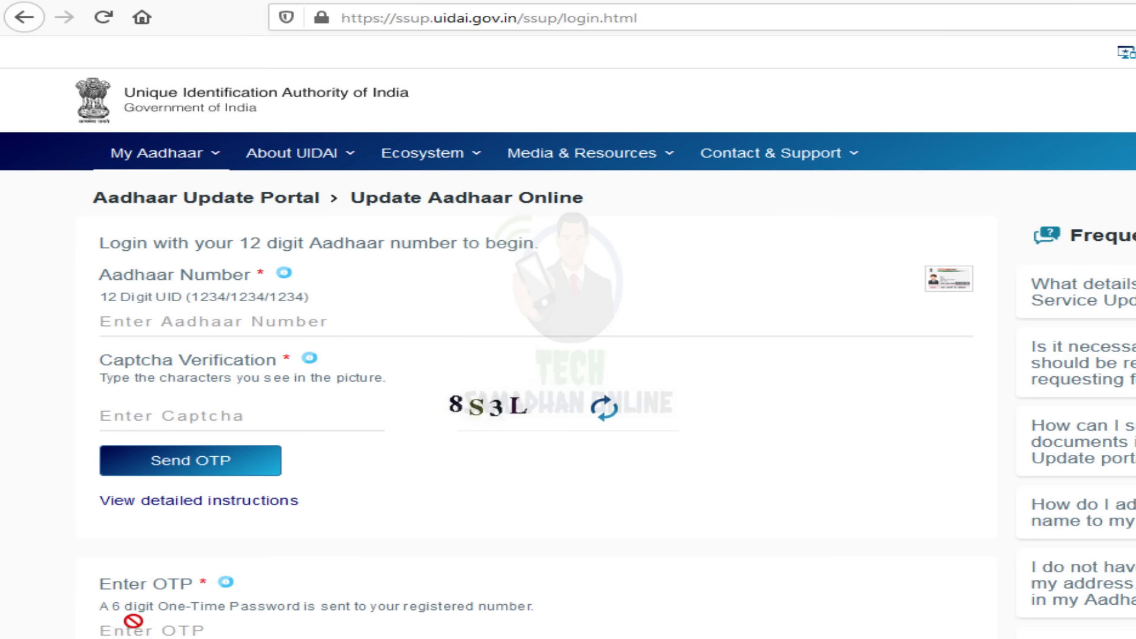
{"action": "left_click_drag", "start_coordinate": [86, 604], "coordinate": [303, 638]}
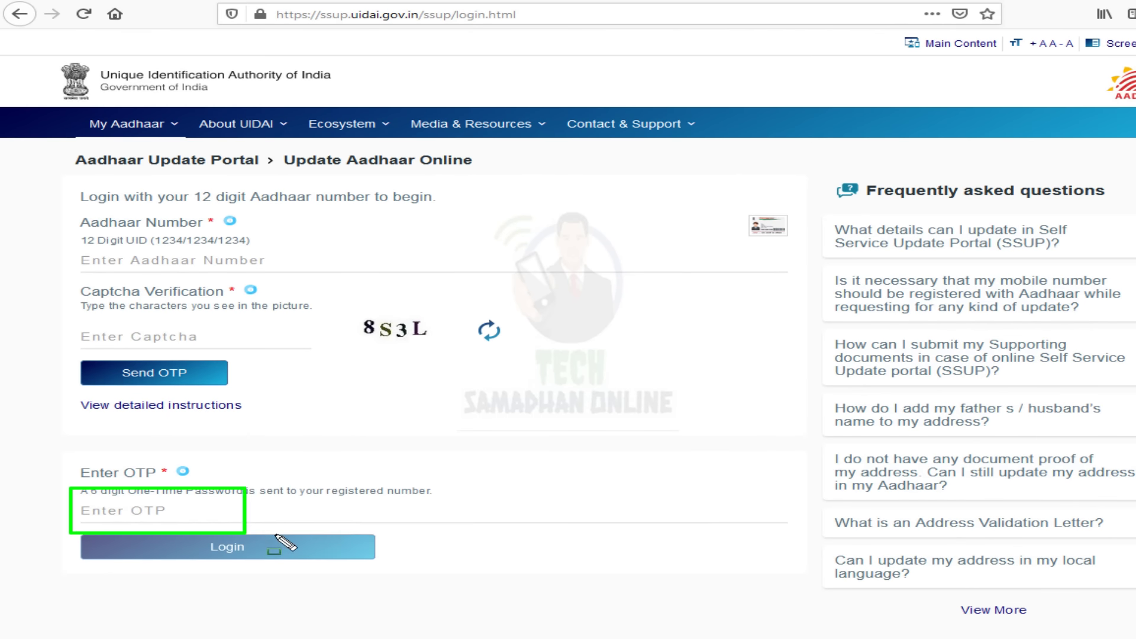
{"action": "left_click_drag", "start_coordinate": [276, 536], "coordinate": [350, 525]}
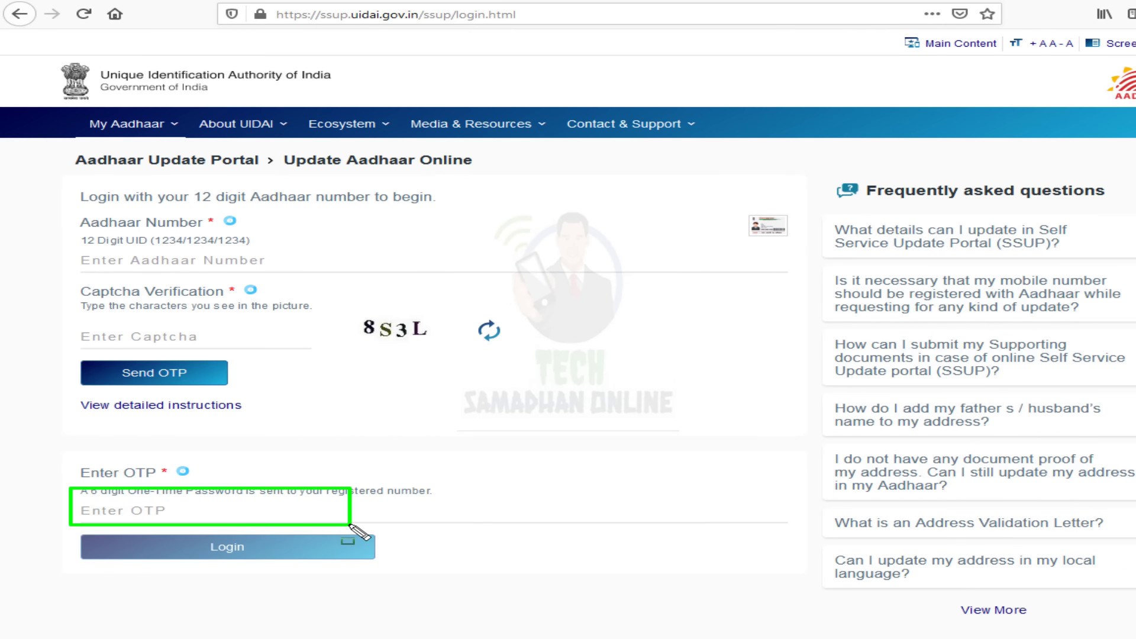
{"action": "left_click_drag", "start_coordinate": [161, 532], "coordinate": [297, 567]}
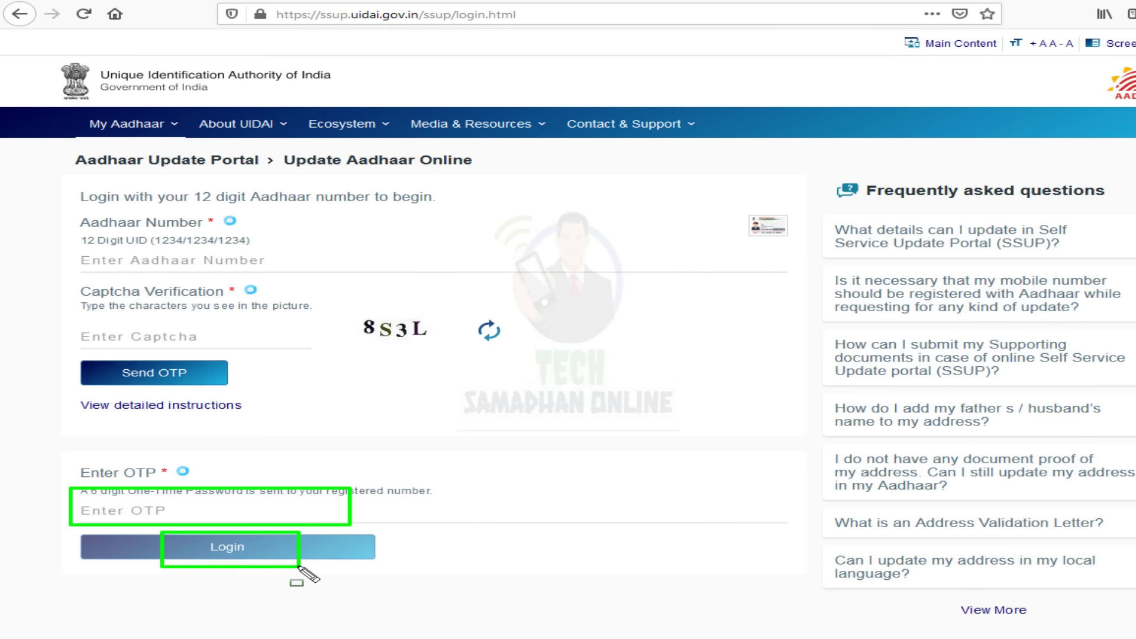
{"action": "key", "text": "Escape"}
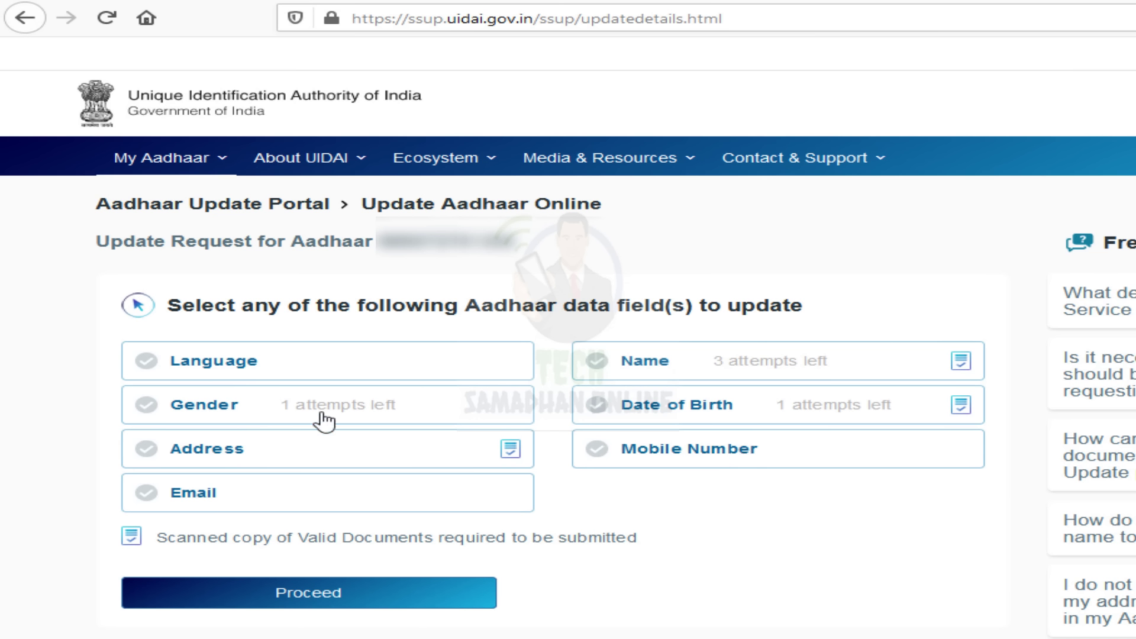
{"action": "left_click", "coordinate": [669, 370]}
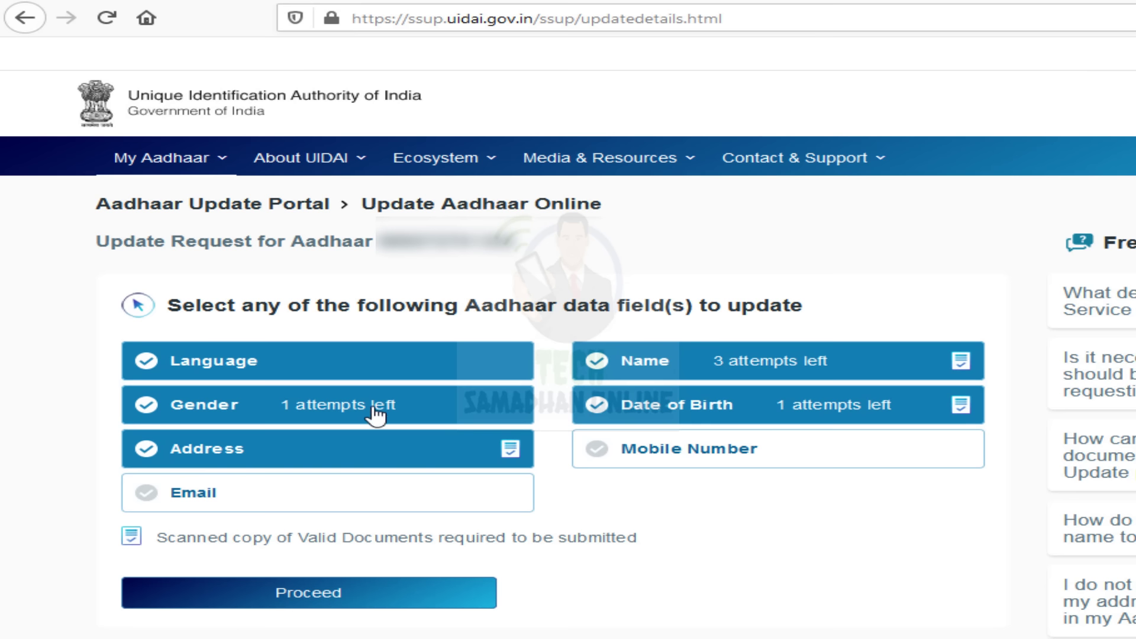
{"action": "left_click", "coordinate": [351, 361]}
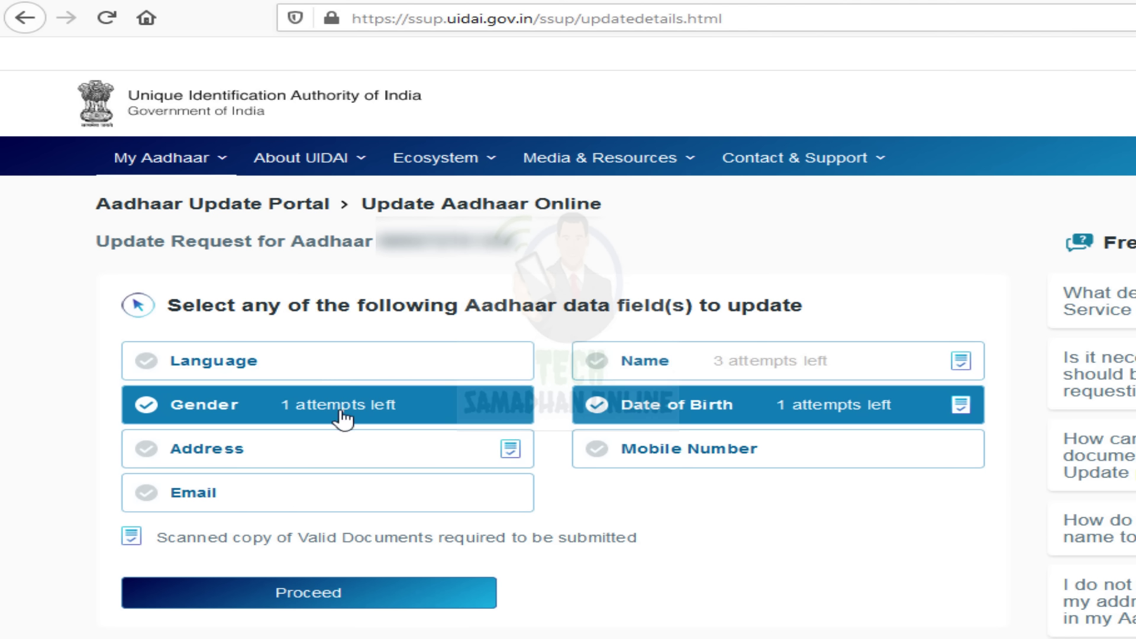
{"action": "left_click", "coordinate": [651, 405]}
{"action": "left_click", "coordinate": [438, 415]}
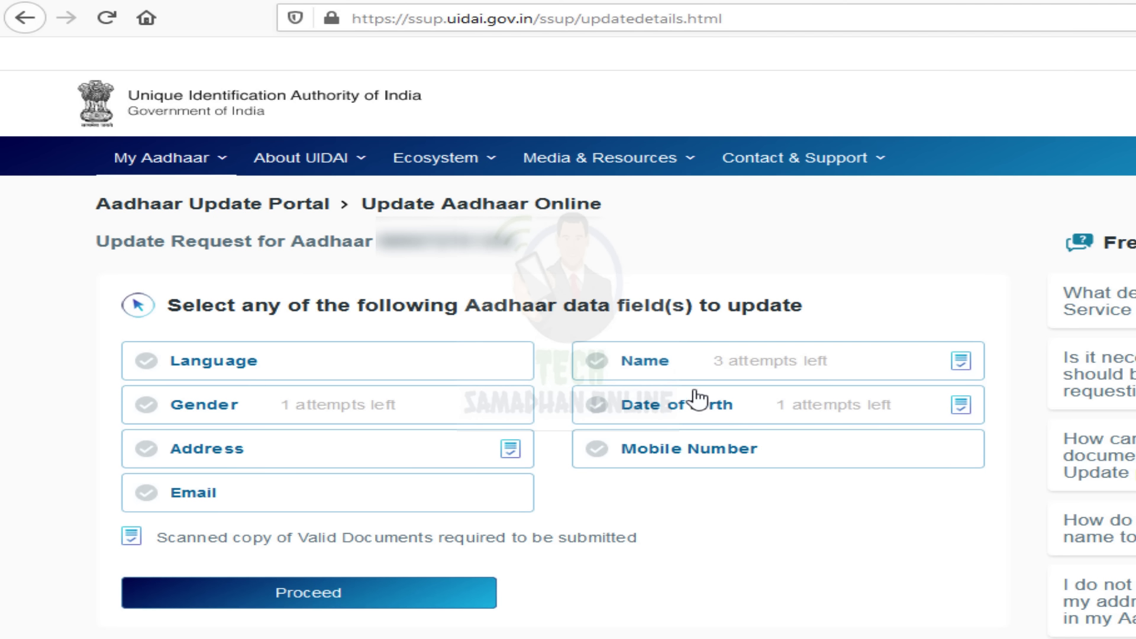
- Choose only Name as the Aadhaar data field to update, acknowledge the resident notice and proceed to the name details form
{"action": "left_click", "coordinate": [710, 374]}
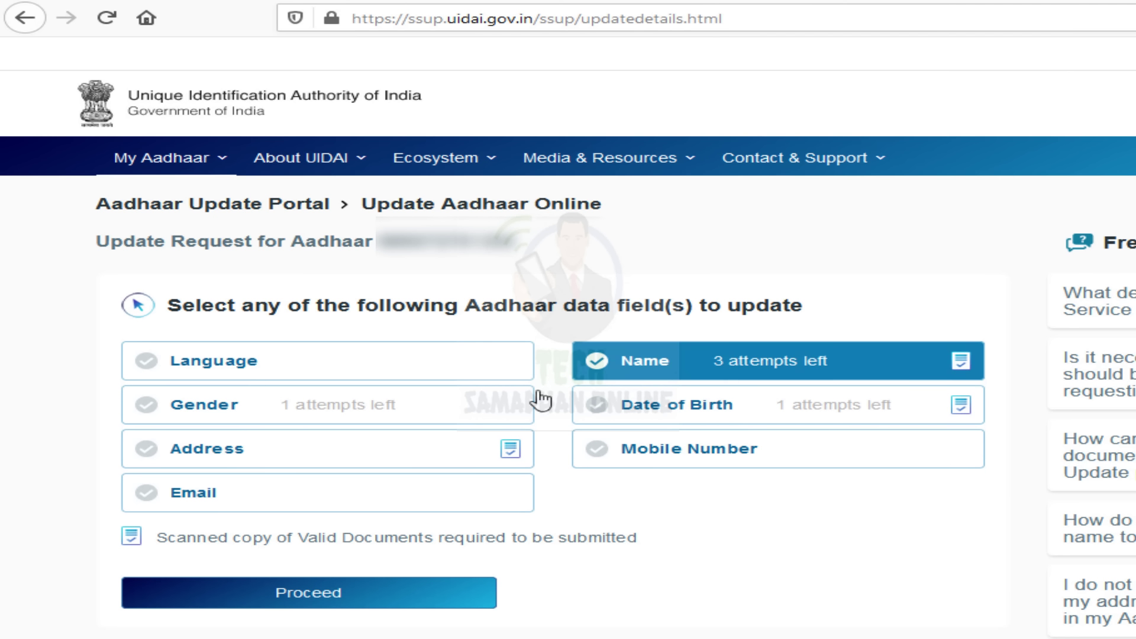
{"action": "left_click", "coordinate": [300, 602]}
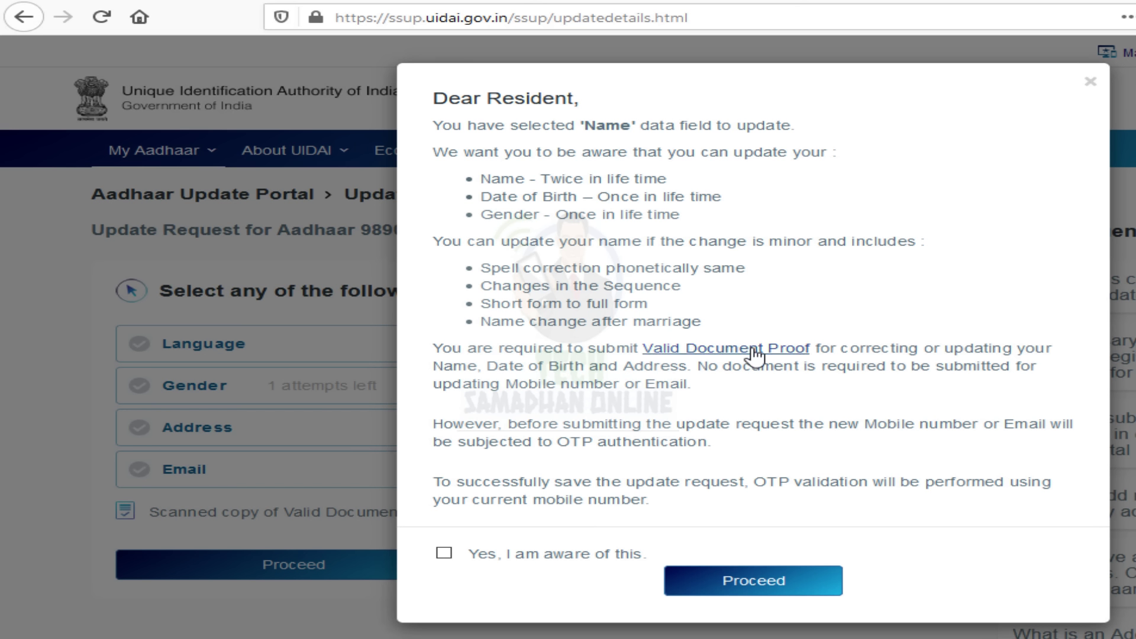
{"action": "left_click", "coordinate": [443, 556]}
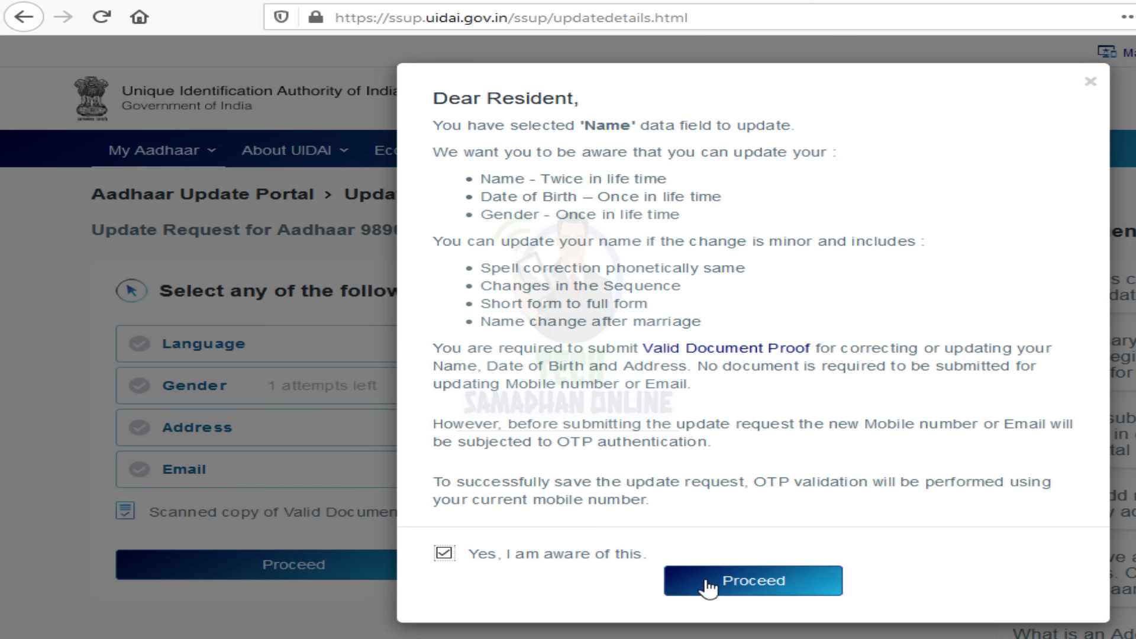
{"action": "left_click", "coordinate": [738, 584]}
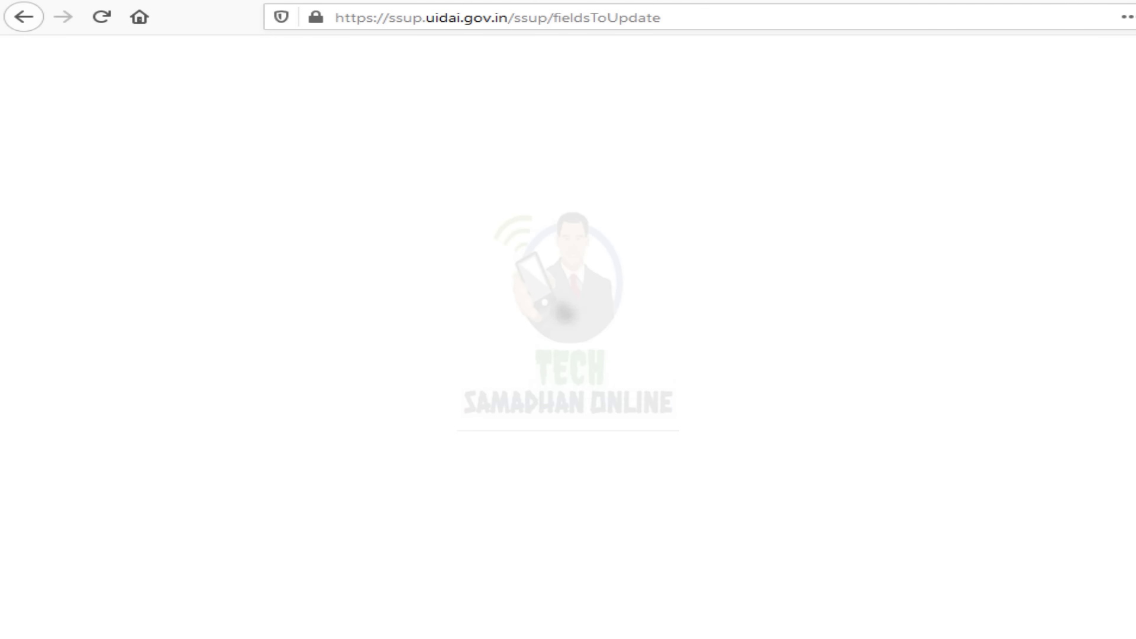
{"action": "scroll", "coordinate": [358, 426], "scroll_direction": "down", "scroll_amount": 5}
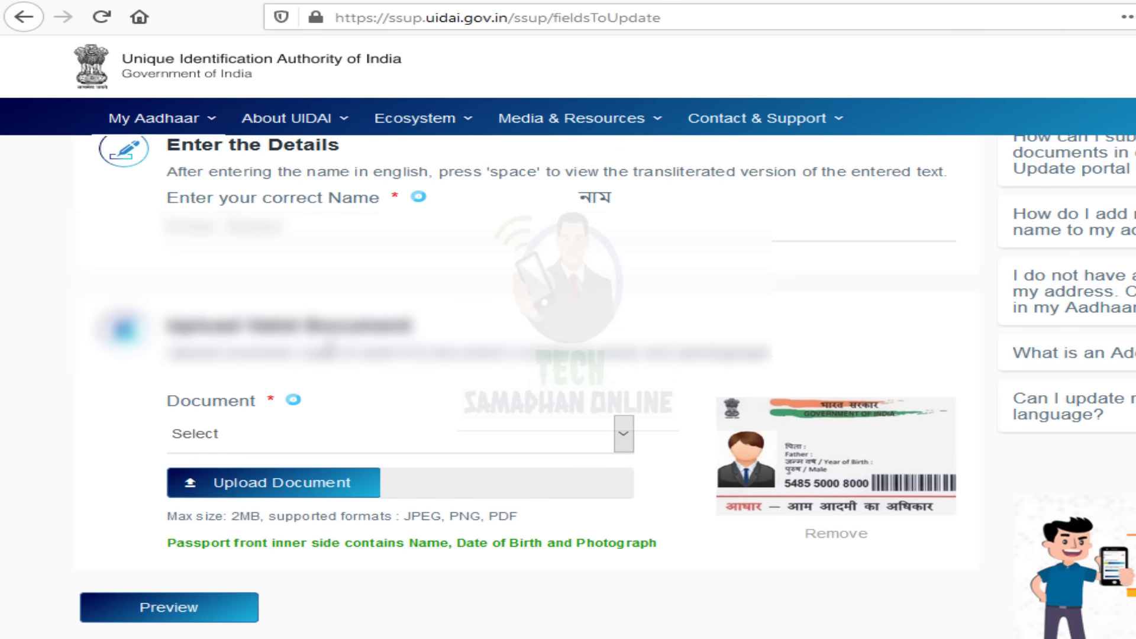
{"action": "scroll", "coordinate": [607, 387], "scroll_direction": "up", "scroll_amount": 1}
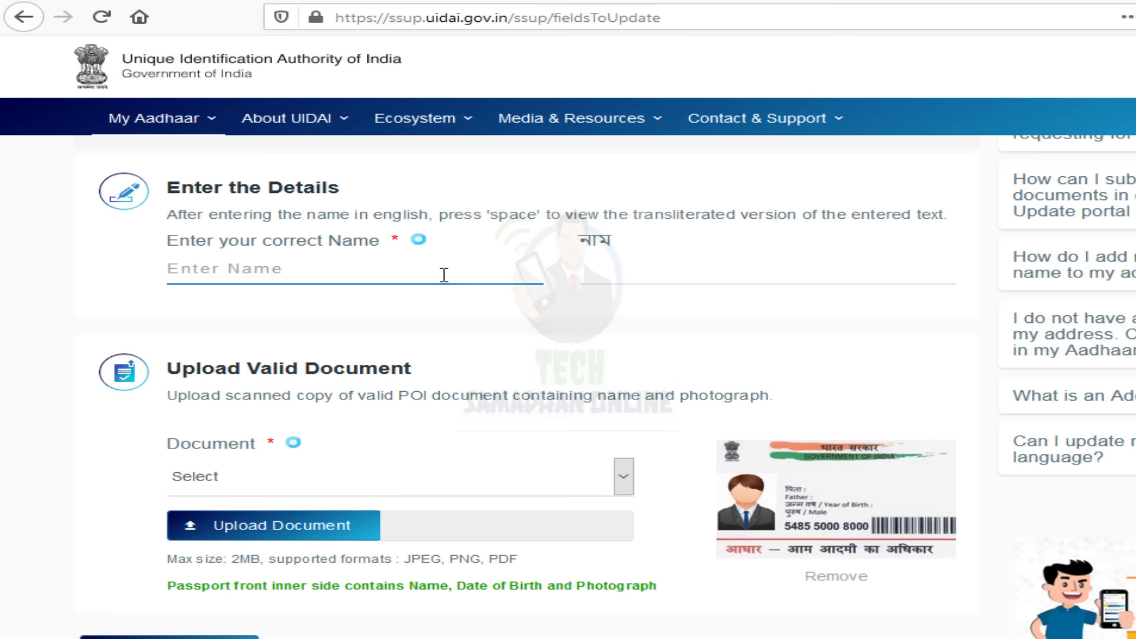
- Choose PAN CARD as the supporting identity document for the name correction
{"action": "left_click", "coordinate": [699, 272]}
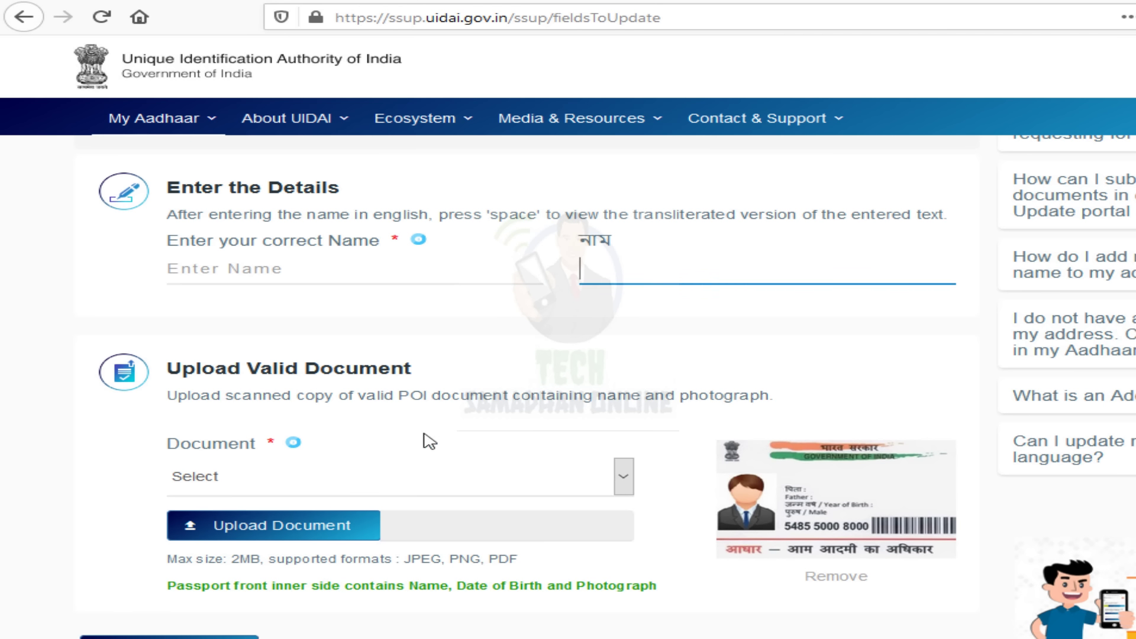
{"action": "left_click", "coordinate": [245, 488]}
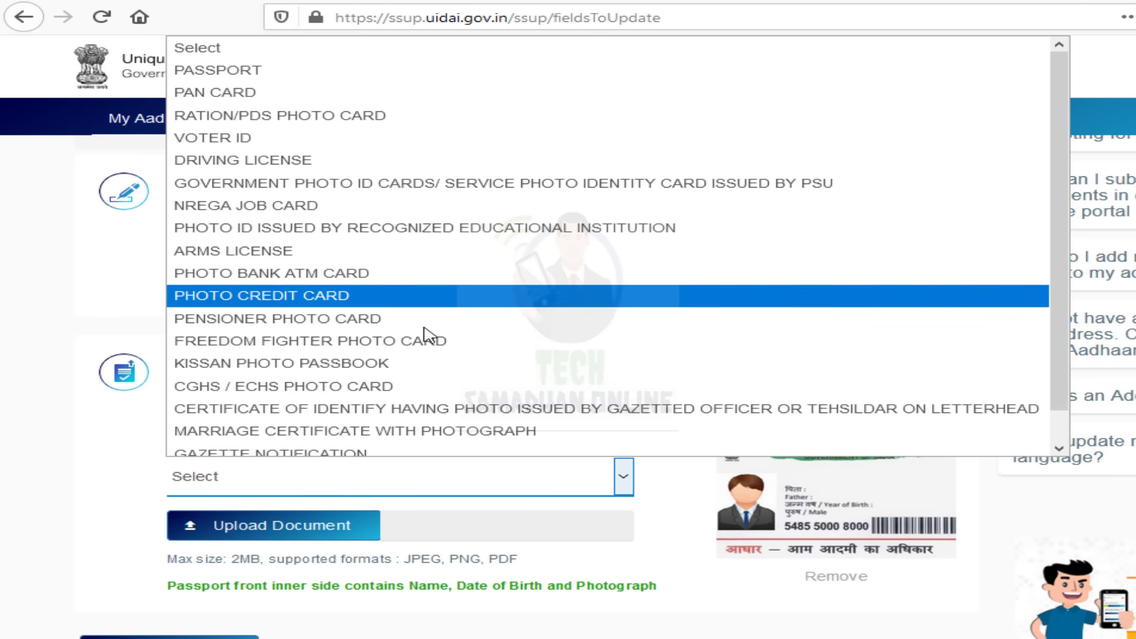
{"action": "scroll", "coordinate": [420, 355], "scroll_direction": "down", "scroll_amount": 1}
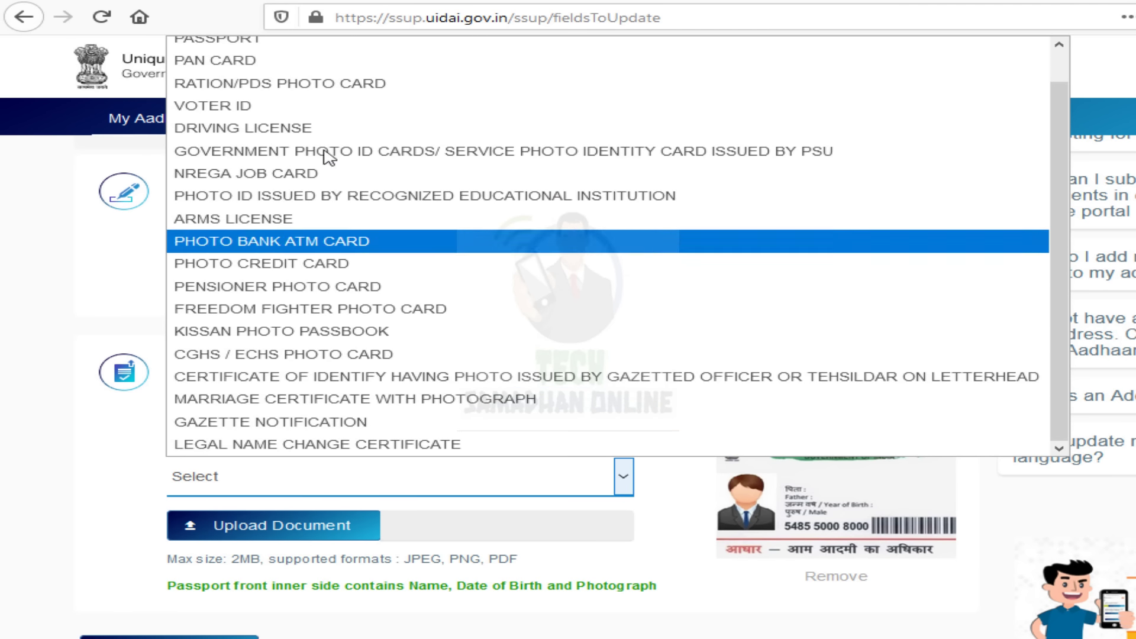
{"action": "scroll", "coordinate": [319, 178], "scroll_direction": "up", "scroll_amount": 1}
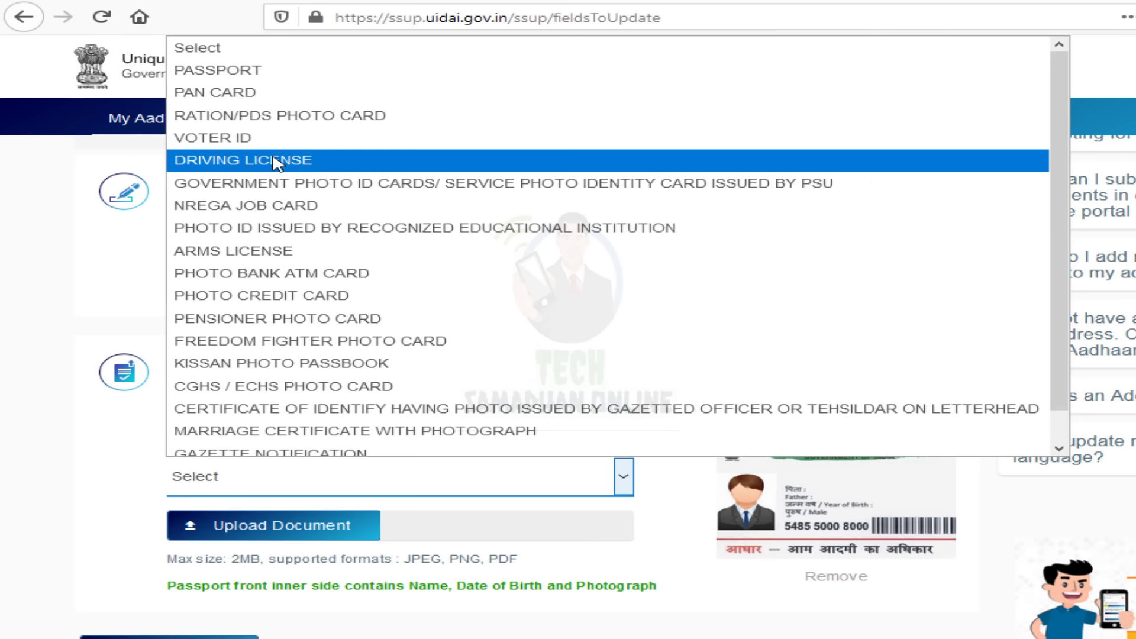
{"action": "left_click", "coordinate": [242, 93]}
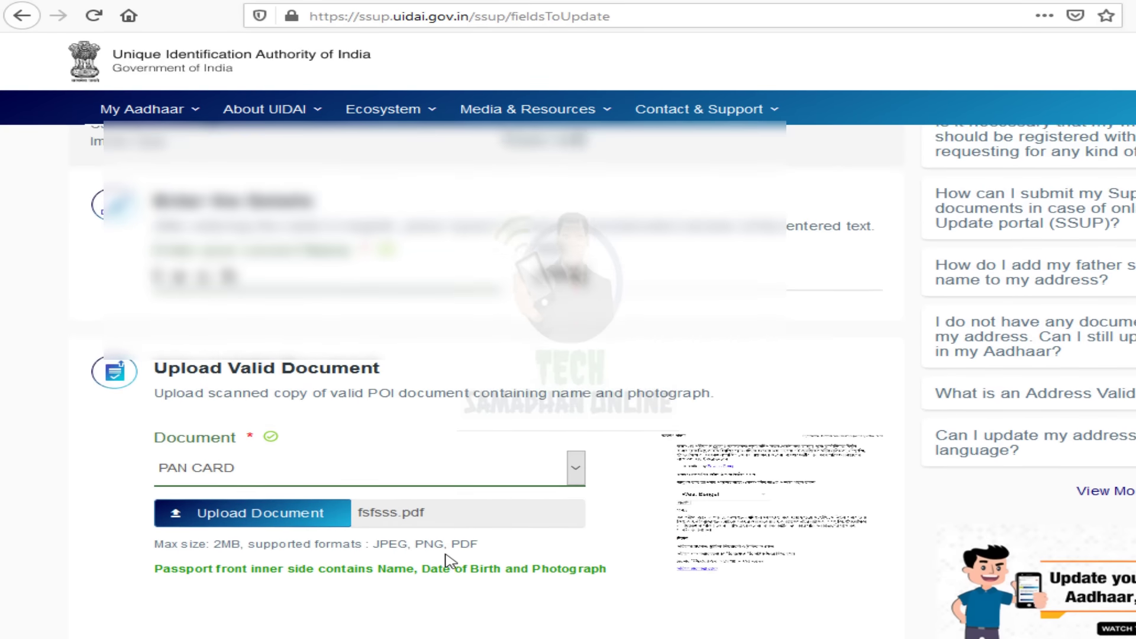
- Check the entered name and uploaded PAN card document, and open the preview of the update request
{"action": "scroll", "coordinate": [516, 500], "scroll_direction": "up", "scroll_amount": 2}
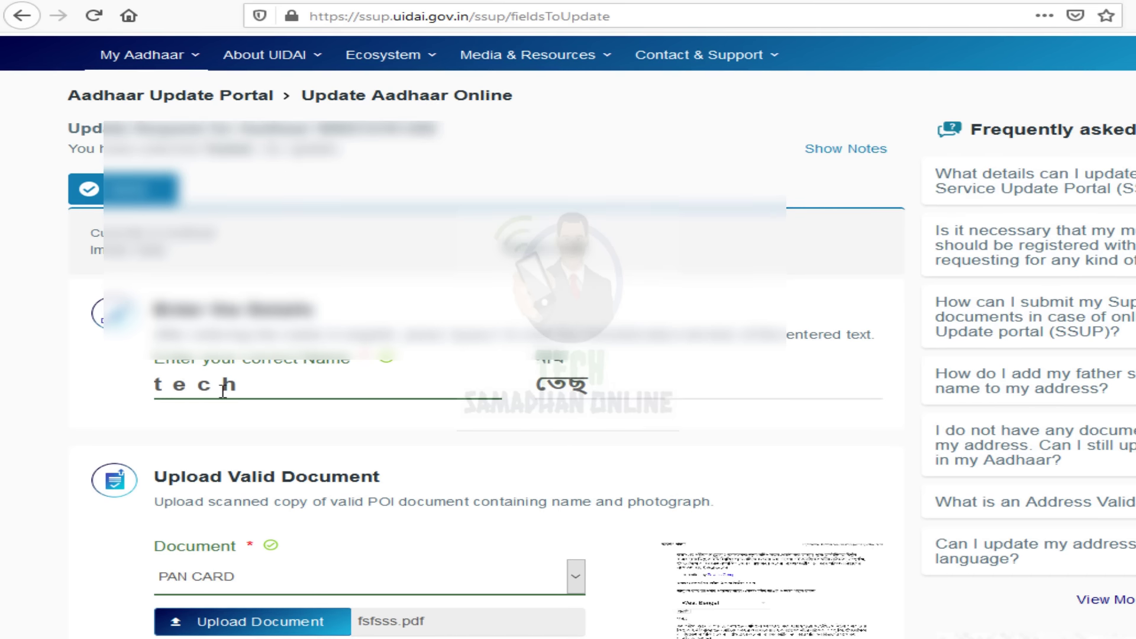
{"action": "scroll", "coordinate": [495, 497], "scroll_direction": "down", "scroll_amount": 3}
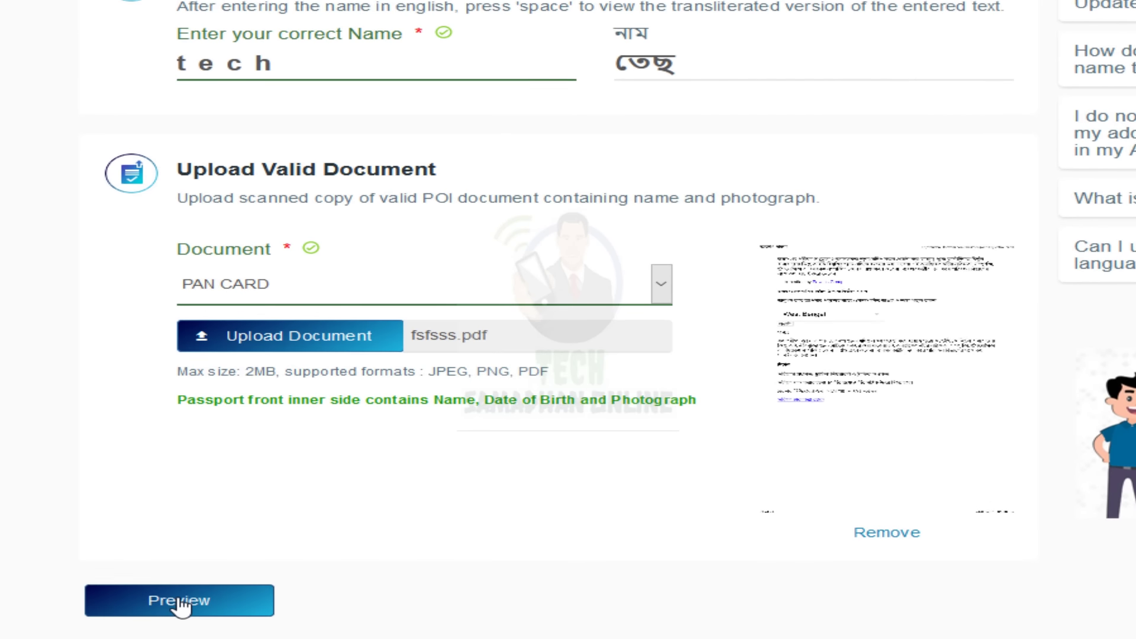
{"action": "left_click", "coordinate": [159, 614]}
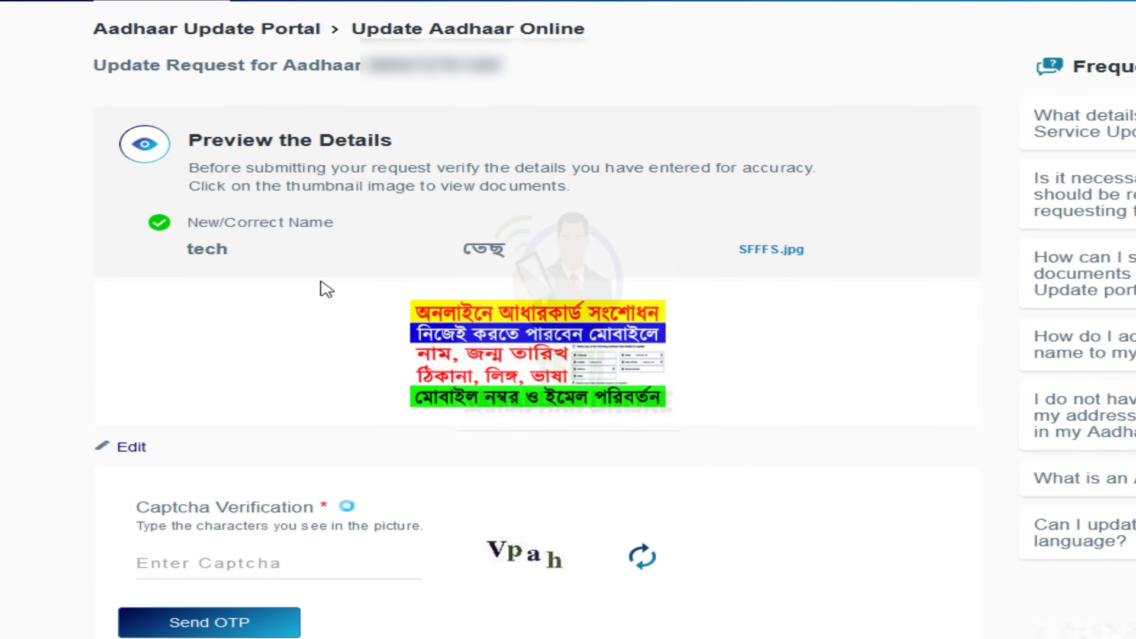
- Check the new name in English and Bengali and the attached document image in the request preview
{"action": "mouse_move", "coordinate": [133, 200]}
{"action": "left_mouse_down"}
{"action": "mouse_move", "coordinate": [372, 262]}
{"action": "mouse_move", "coordinate": [826, 264]}
{"action": "left_mouse_up"}
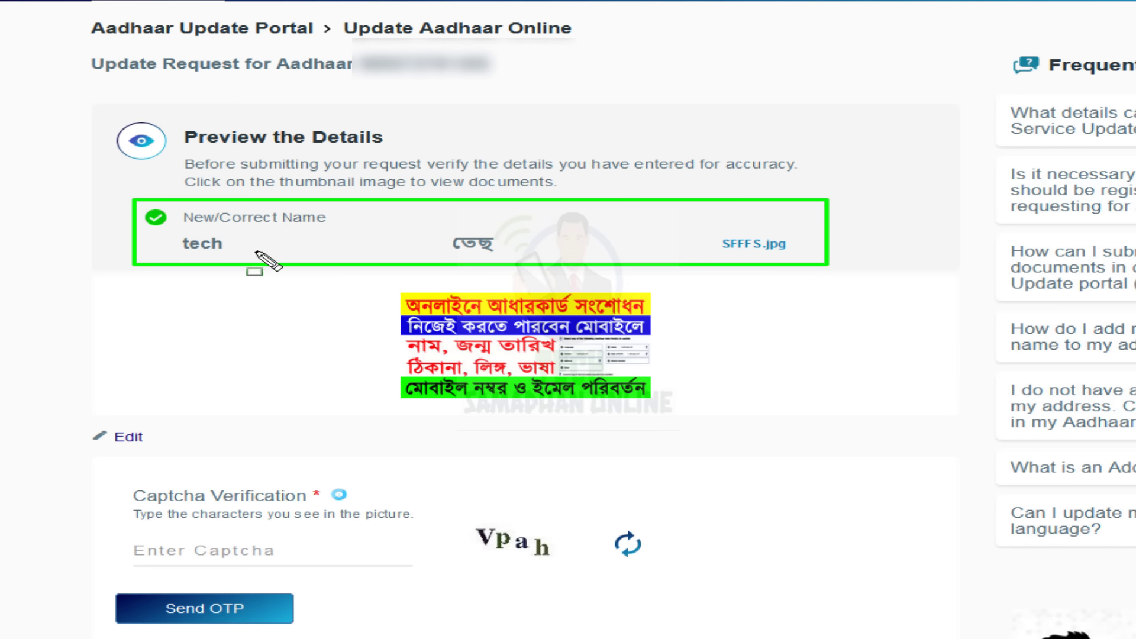
{"action": "left_click_drag", "start_coordinate": [169, 232], "coordinate": [240, 244]}
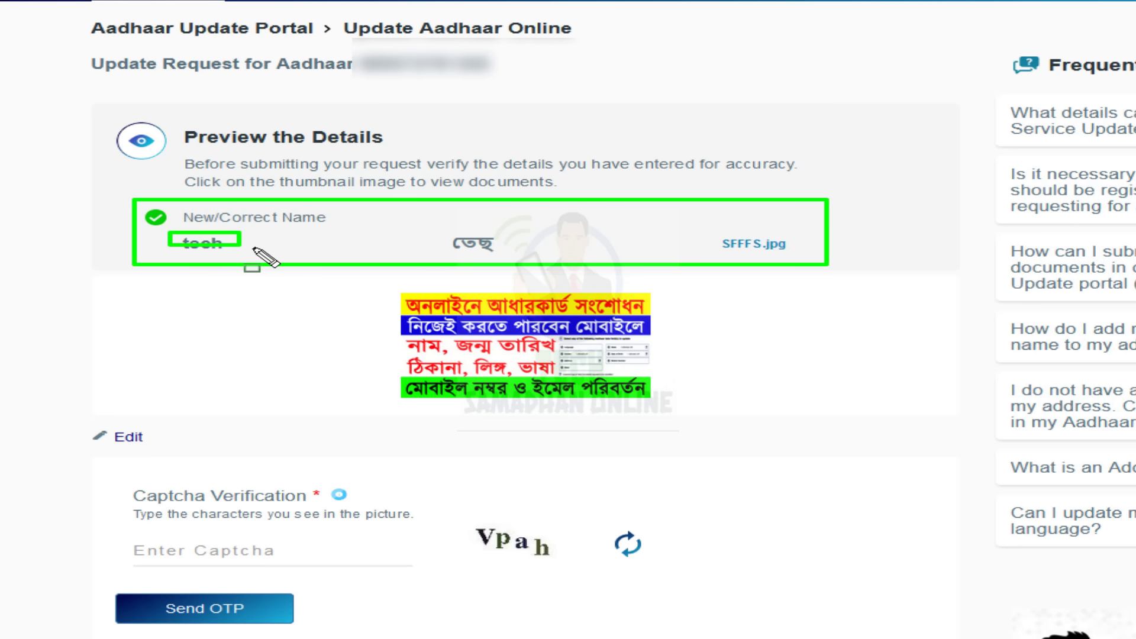
{"action": "key", "text": "Escape"}
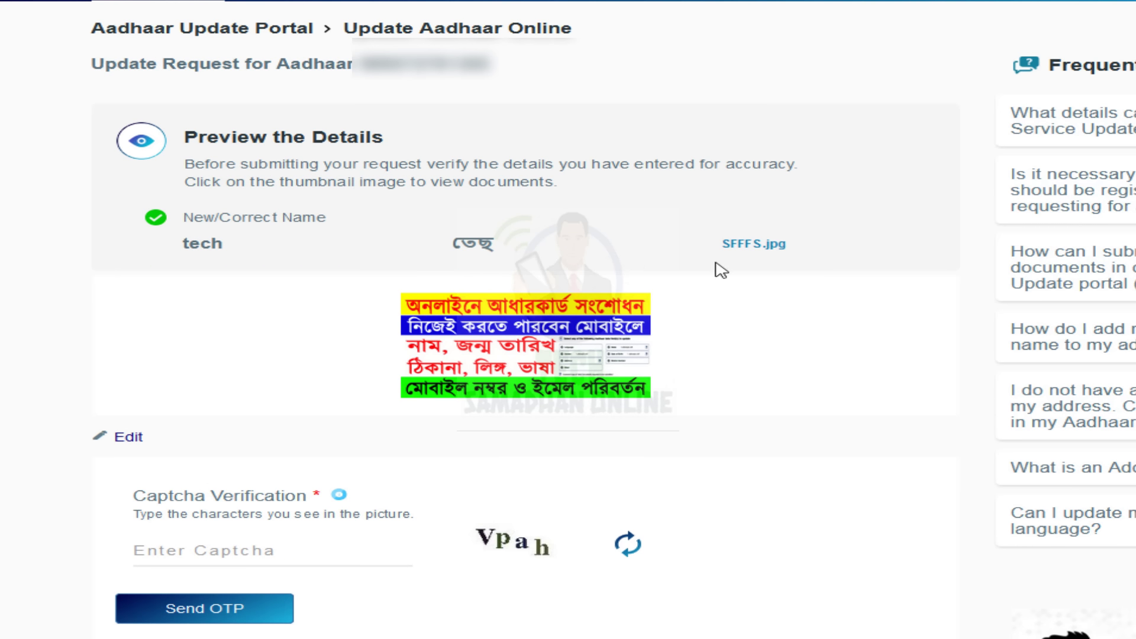
{"action": "left_click", "coordinate": [385, 282]}
{"action": "left_click_drag", "start_coordinate": [455, 322], "coordinate": [706, 409]}
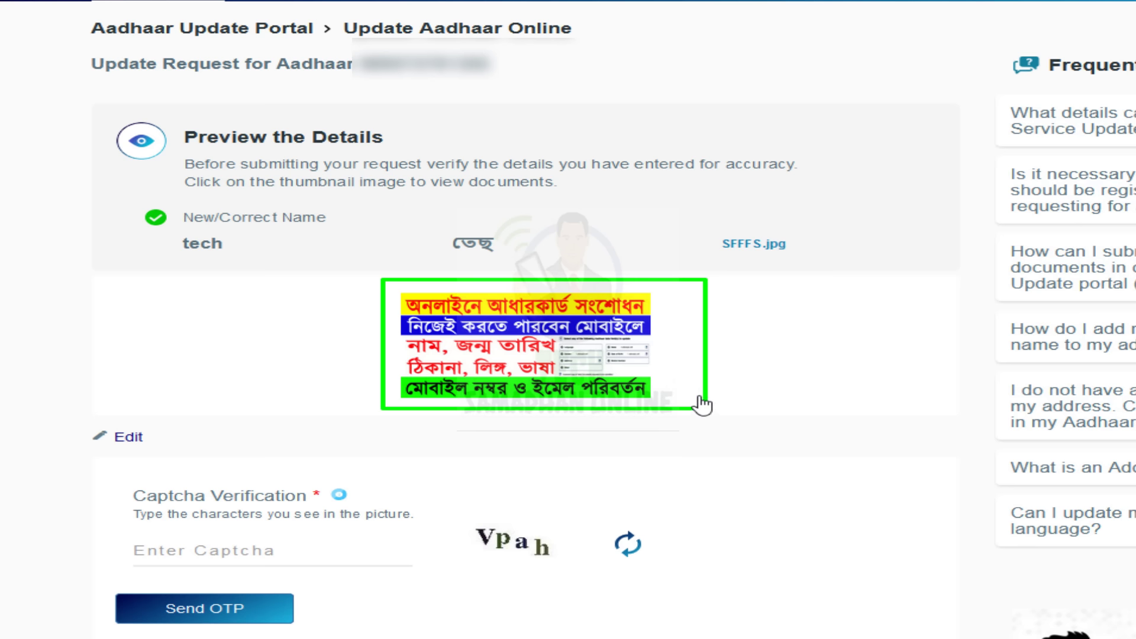
- Review the captcha verification, OTP entry, declaration and payment sections below the request preview
{"action": "scroll", "coordinate": [296, 529], "scroll_direction": "down", "scroll_amount": 3}
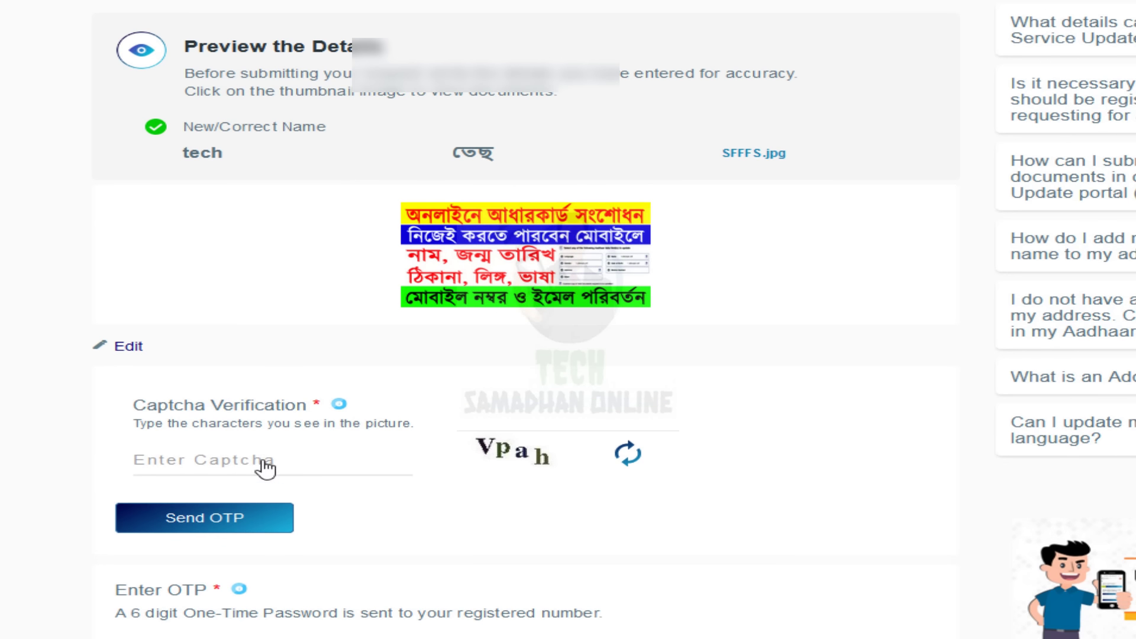
{"action": "left_click", "coordinate": [264, 467]}
{"action": "left_click", "coordinate": [547, 480]}
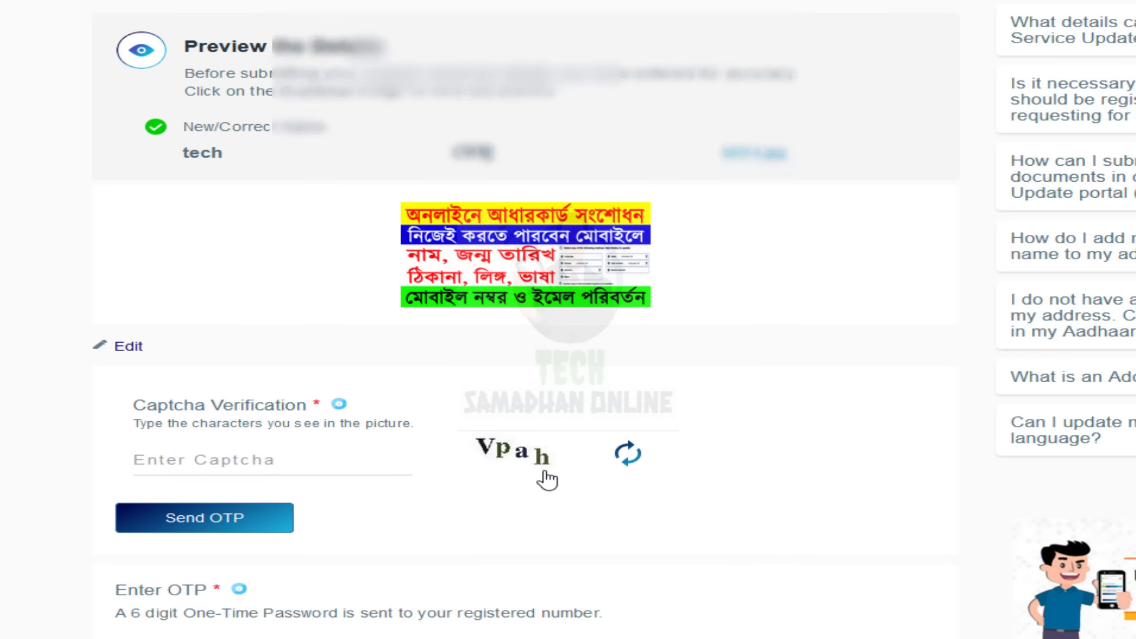
{"action": "left_click", "coordinate": [213, 464]}
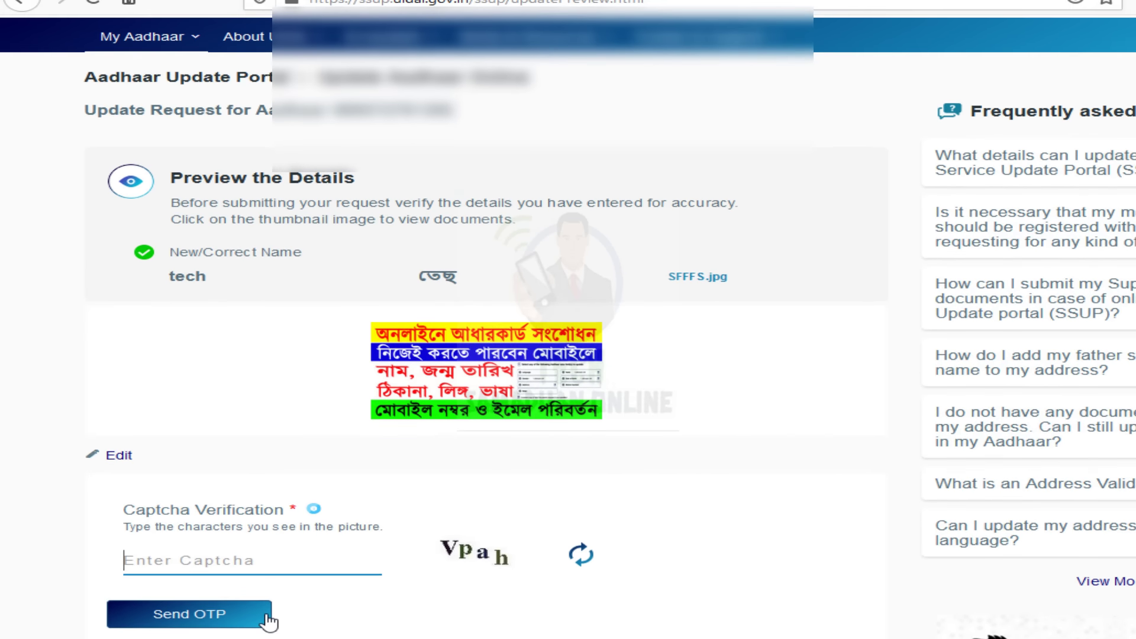
{"action": "scroll", "coordinate": [270, 618], "scroll_direction": "down", "scroll_amount": 3}
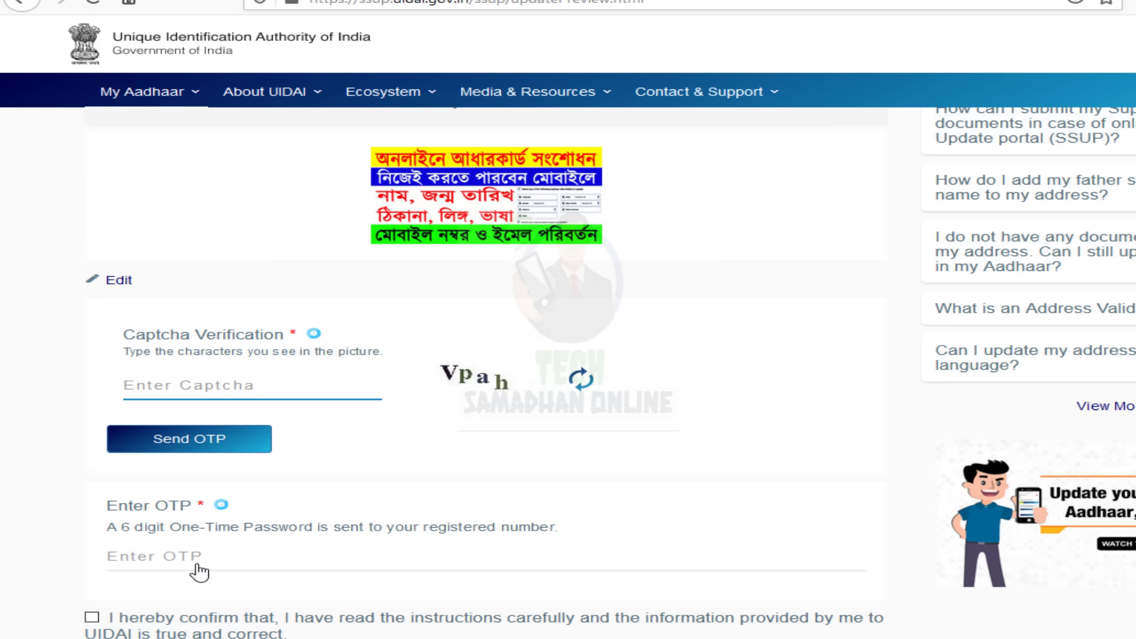
{"action": "left_click_drag", "start_coordinate": [99, 537], "coordinate": [535, 565]}
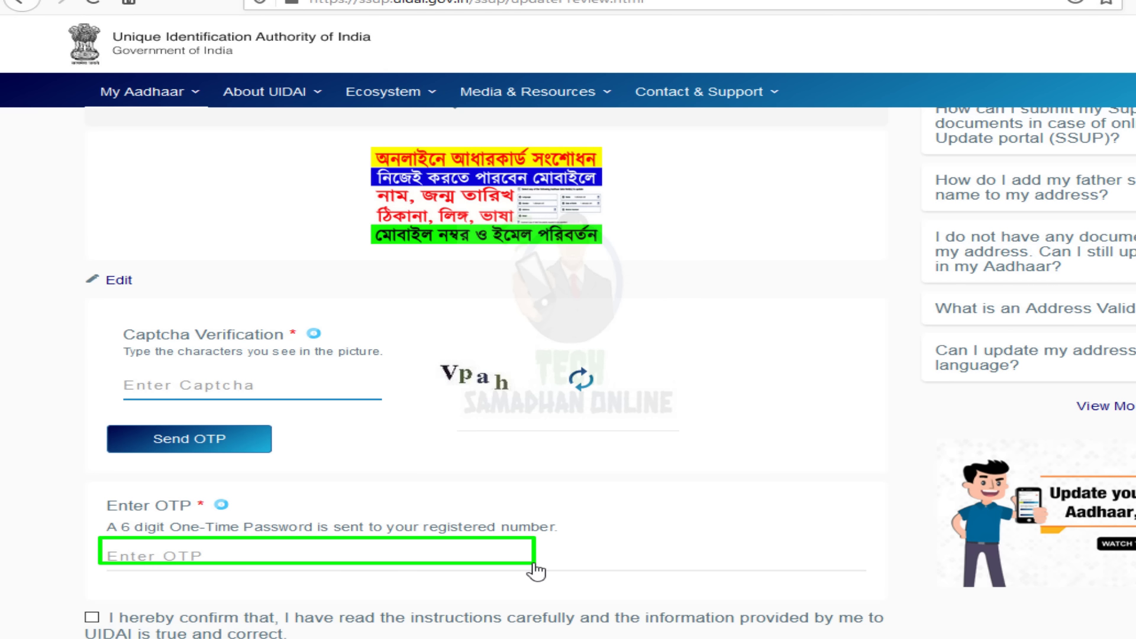
{"action": "scroll", "coordinate": [61, 628], "scroll_direction": "down", "scroll_amount": 1}
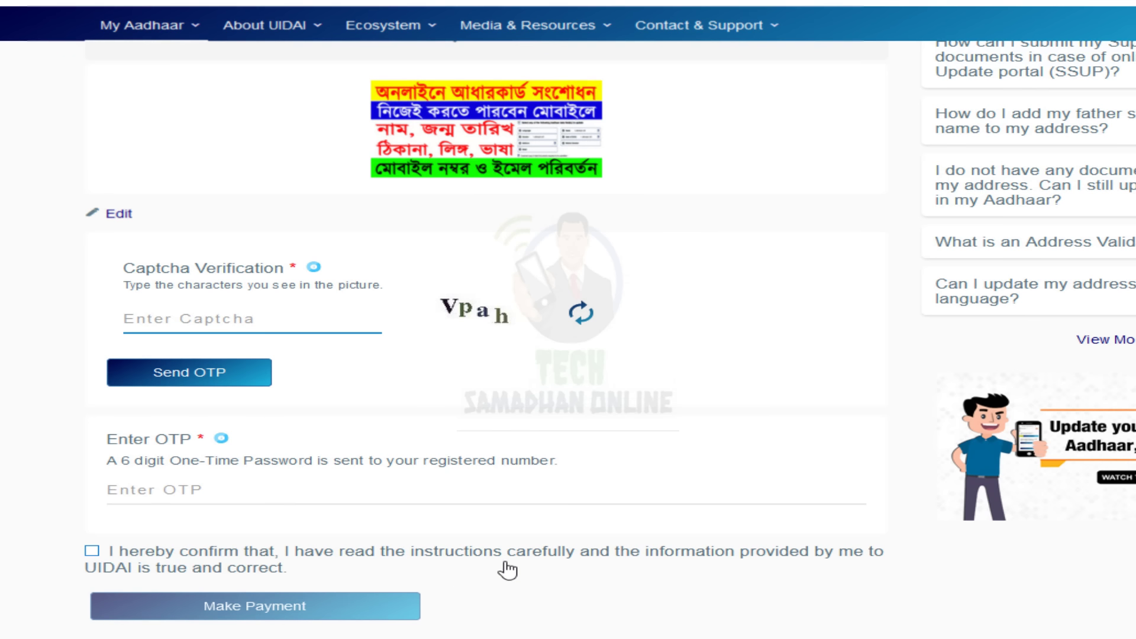
- Recheck the previewed name correction and its edit option against the remaining verification and payment sections
{"action": "scroll", "coordinate": [521, 592], "scroll_direction": "up", "scroll_amount": 4}
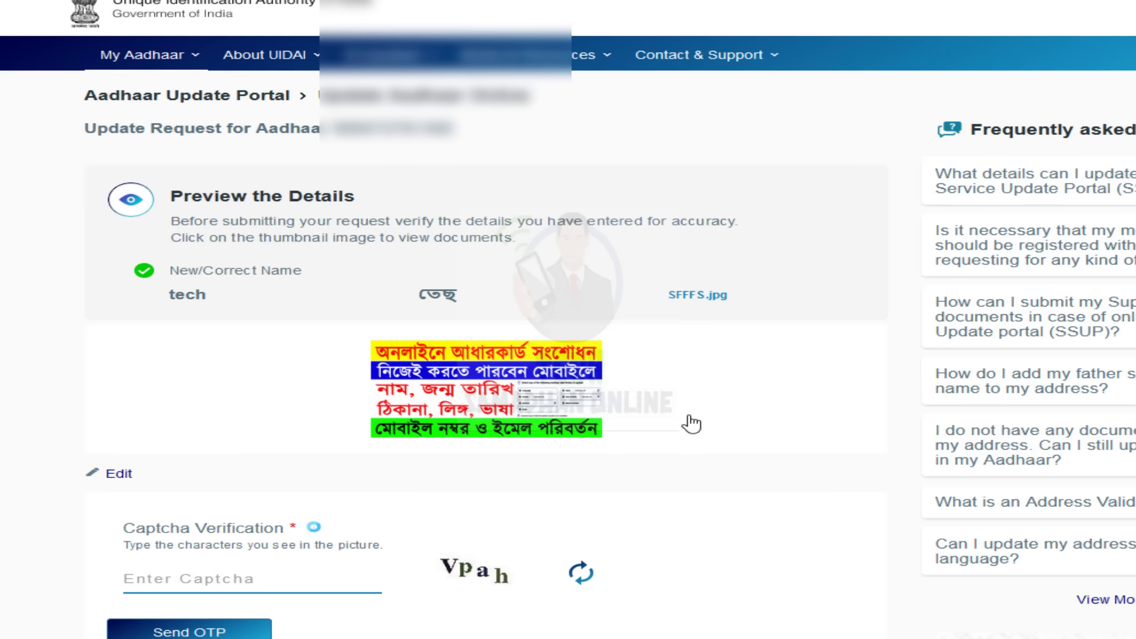
{"action": "scroll", "coordinate": [568, 320], "scroll_direction": "down", "scroll_amount": 2}
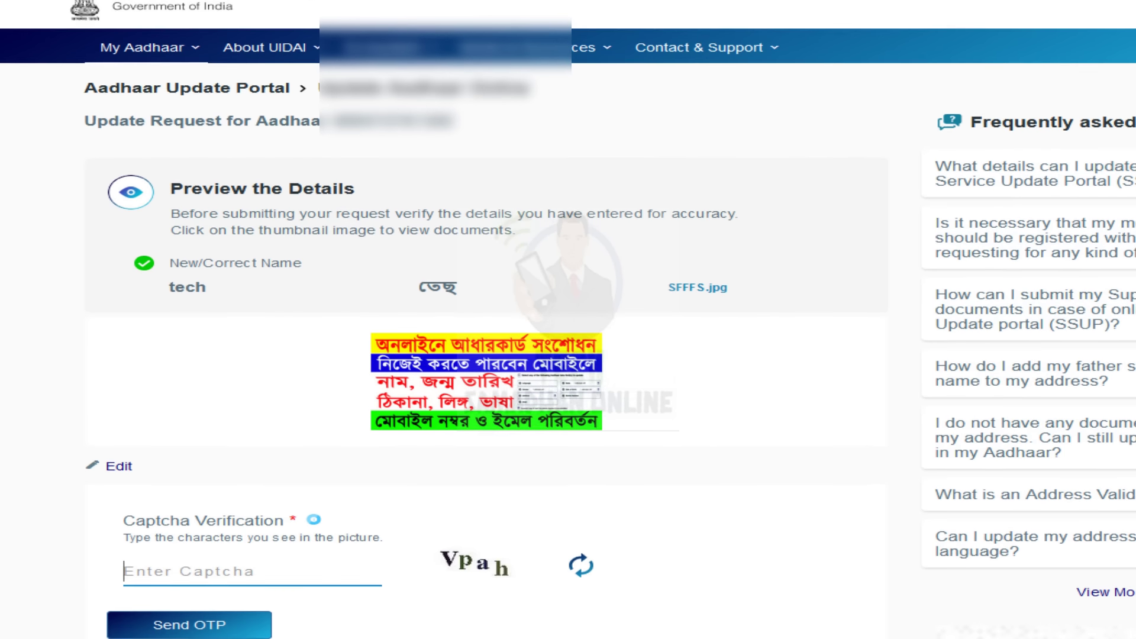
{"action": "scroll", "coordinate": [648, 314], "scroll_direction": "down", "scroll_amount": 2}
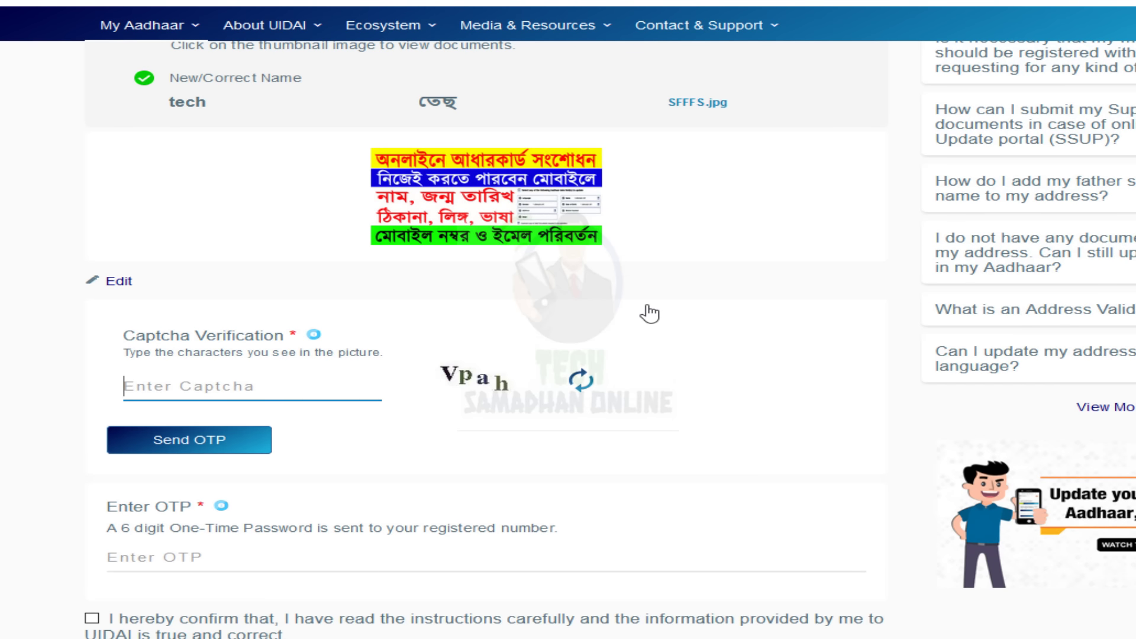
{"action": "scroll", "coordinate": [393, 317], "scroll_direction": "up", "scroll_amount": 3}
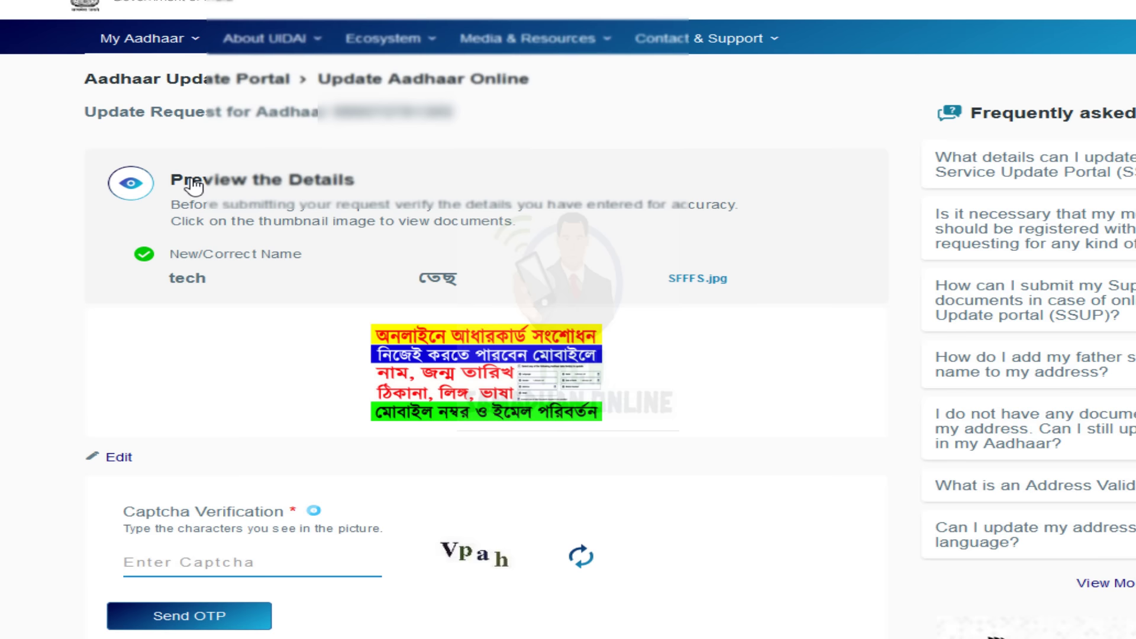
{"action": "left_click_drag", "start_coordinate": [171, 181], "coordinate": [356, 184]}
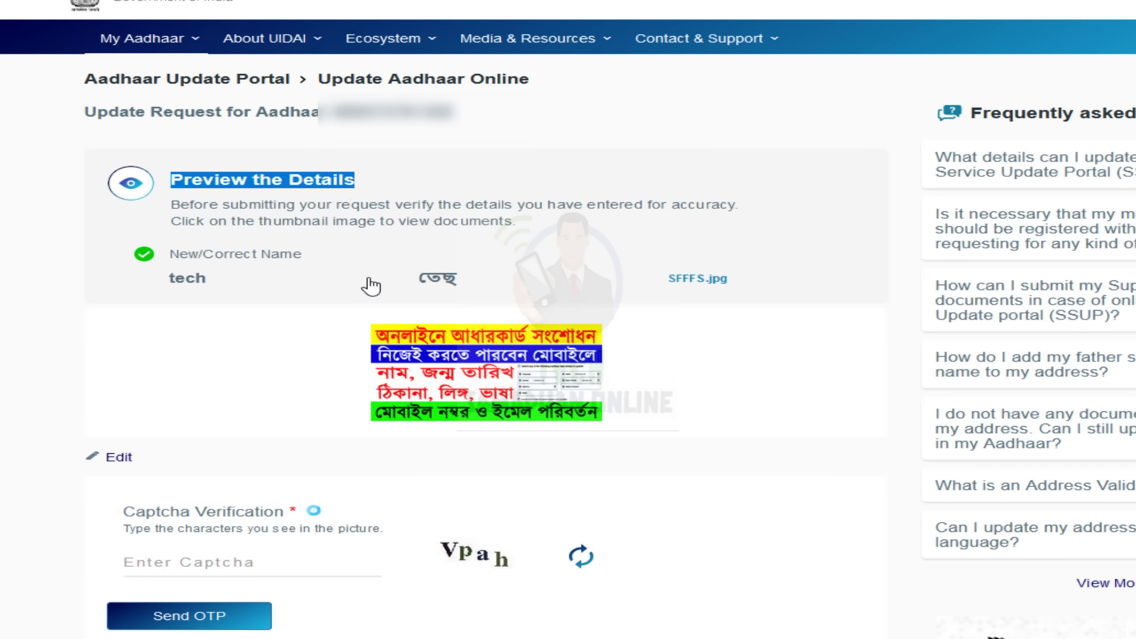
{"action": "left_click_drag", "start_coordinate": [178, 279], "coordinate": [296, 299]}
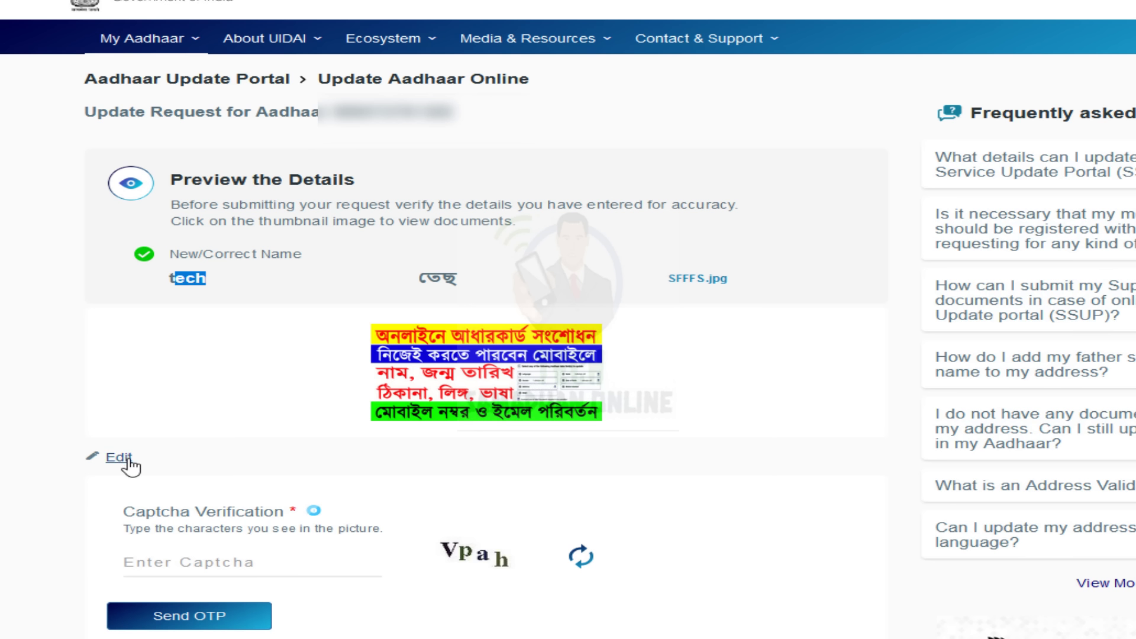
{"action": "scroll", "coordinate": [355, 459], "scroll_direction": "down", "scroll_amount": 4}
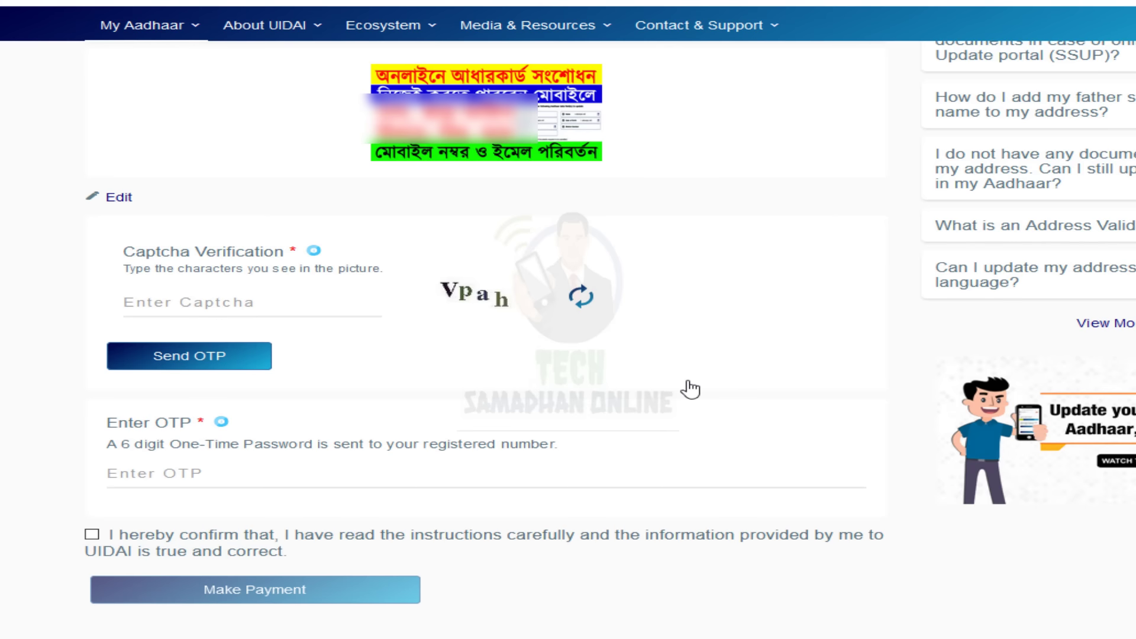
{"action": "scroll", "coordinate": [689, 389], "scroll_direction": "up", "scroll_amount": 4}
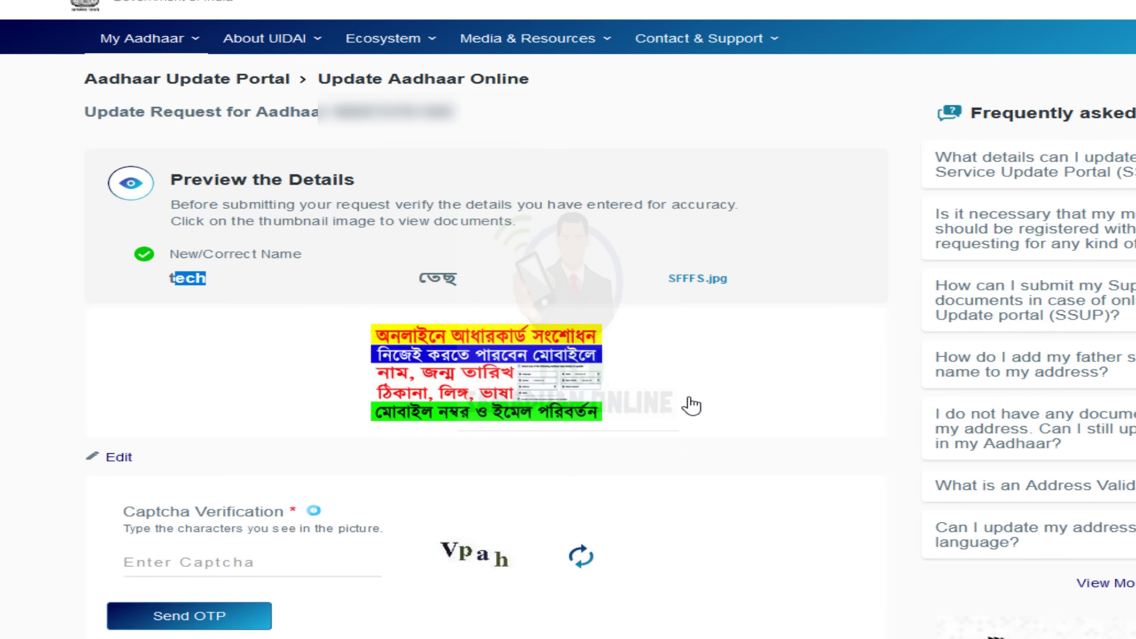
{"action": "left_click", "coordinate": [624, 297]}
{"action": "scroll", "coordinate": [674, 407], "scroll_direction": "down", "scroll_amount": 3}
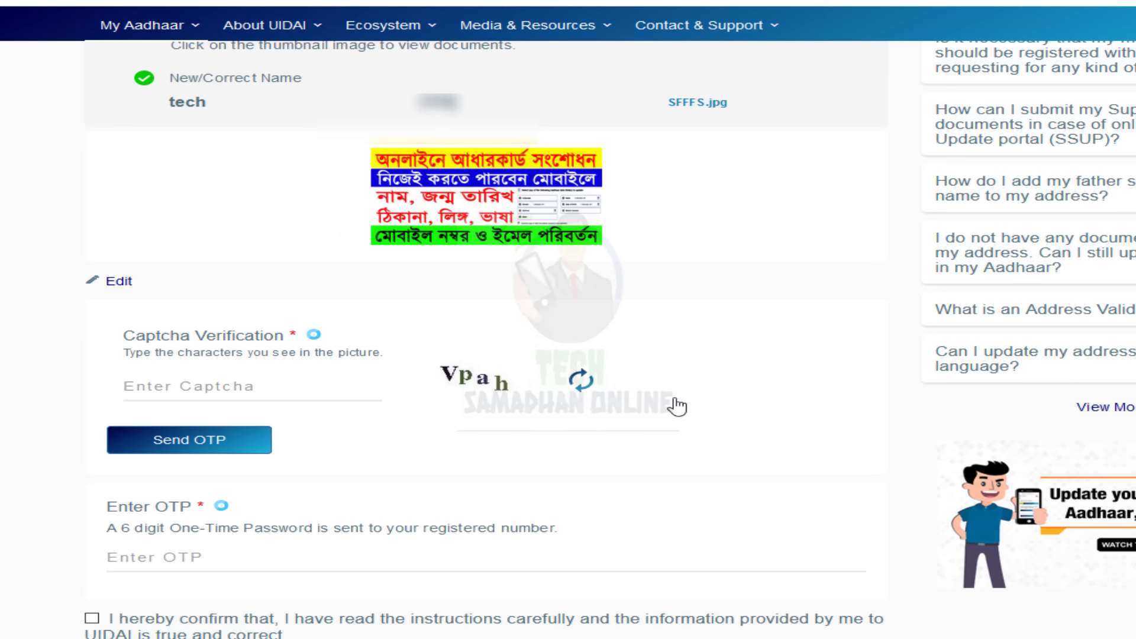
{"action": "scroll", "coordinate": [642, 469], "scroll_direction": "down", "scroll_amount": 2}
{"action": "scroll", "coordinate": [649, 471], "scroll_direction": "down", "scroll_amount": 1}
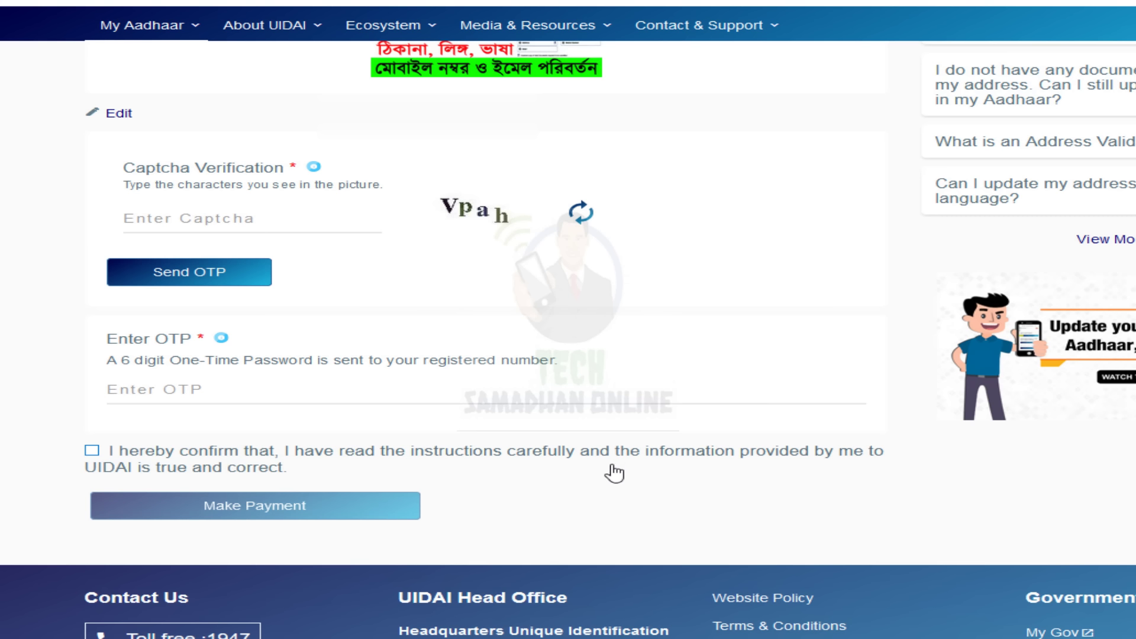
{"action": "scroll", "coordinate": [615, 474], "scroll_direction": "up", "scroll_amount": 2}
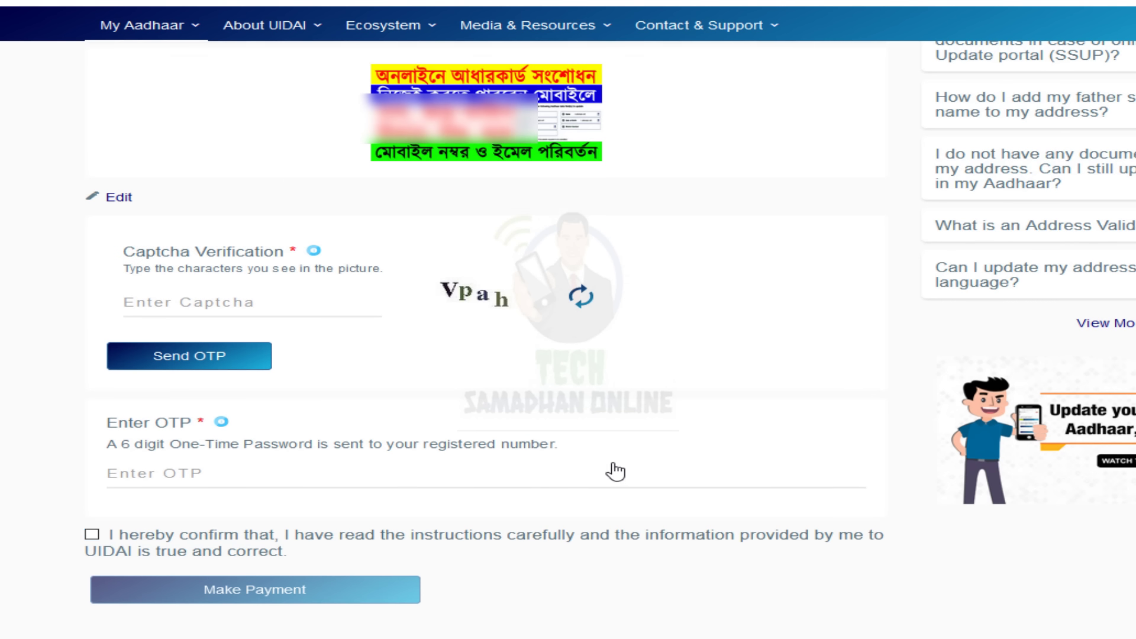
{"action": "scroll", "coordinate": [615, 472], "scroll_direction": "up", "scroll_amount": 2}
{"action": "scroll", "coordinate": [616, 472], "scroll_direction": "up", "scroll_amount": 3}
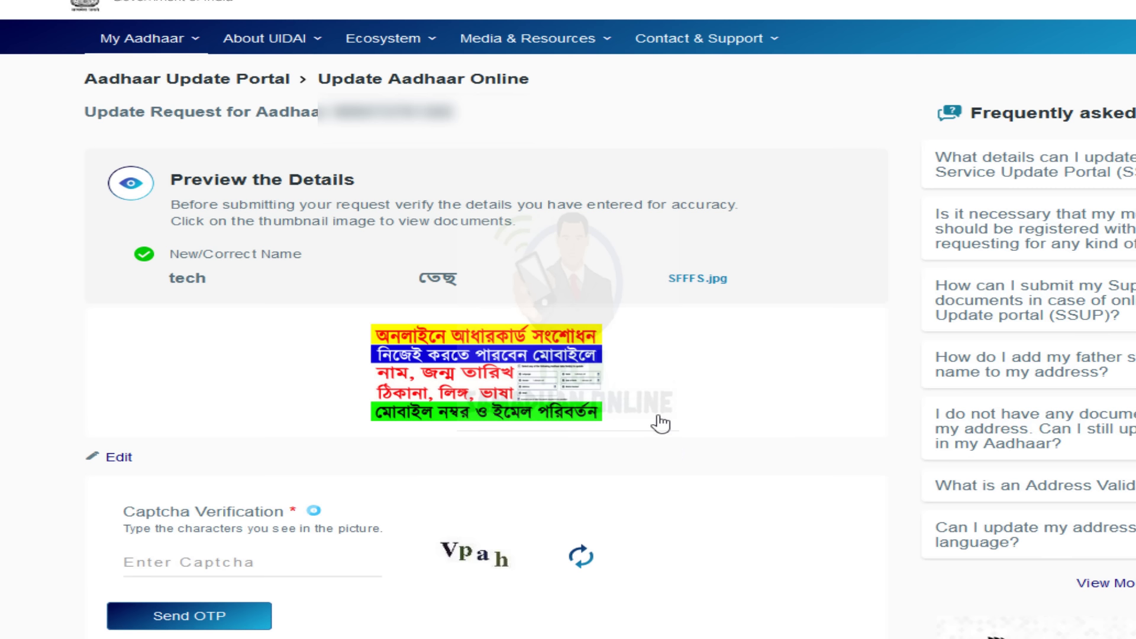
{"action": "scroll", "coordinate": [598, 432], "scroll_direction": "down", "scroll_amount": 3}
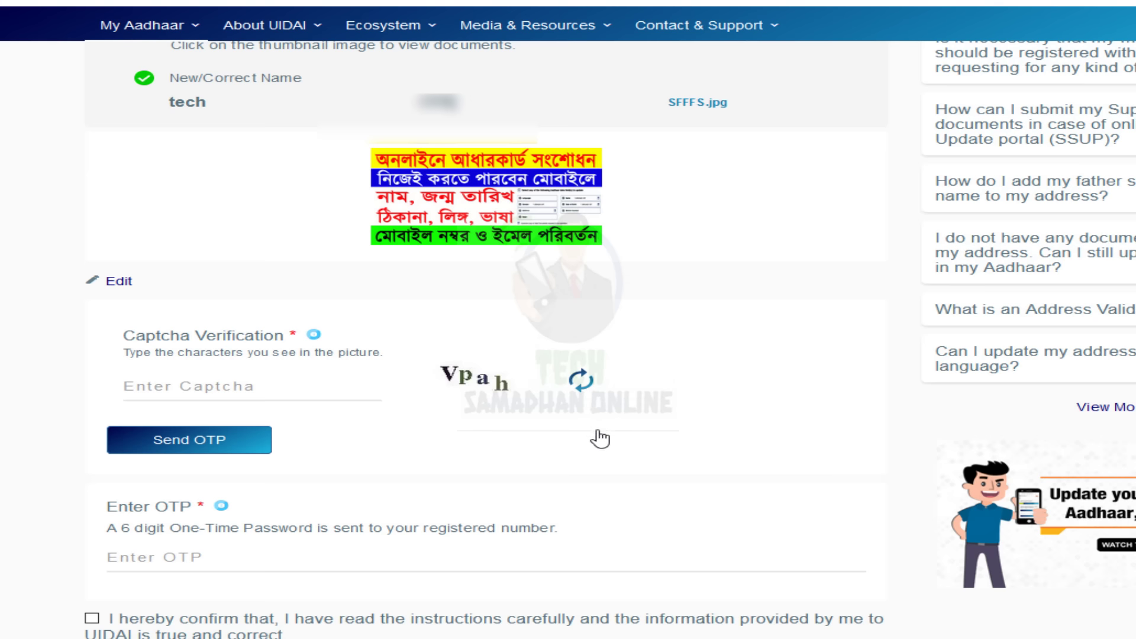
{"action": "scroll", "coordinate": [630, 440], "scroll_direction": "up", "scroll_amount": 3}
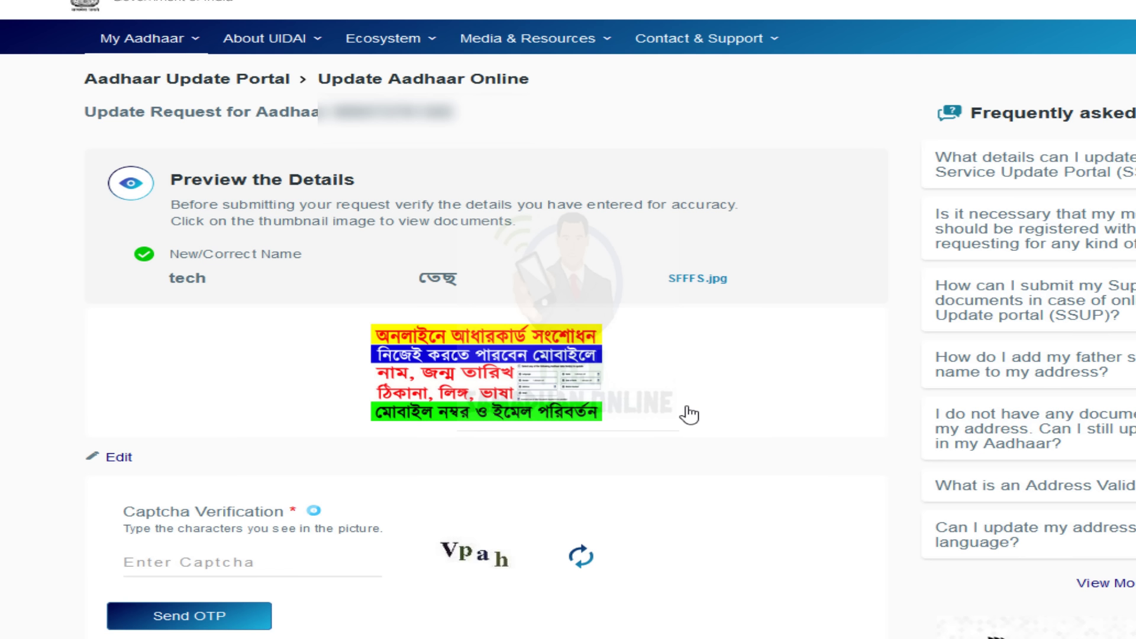
{"action": "scroll", "coordinate": [690, 414], "scroll_direction": "down", "scroll_amount": 3}
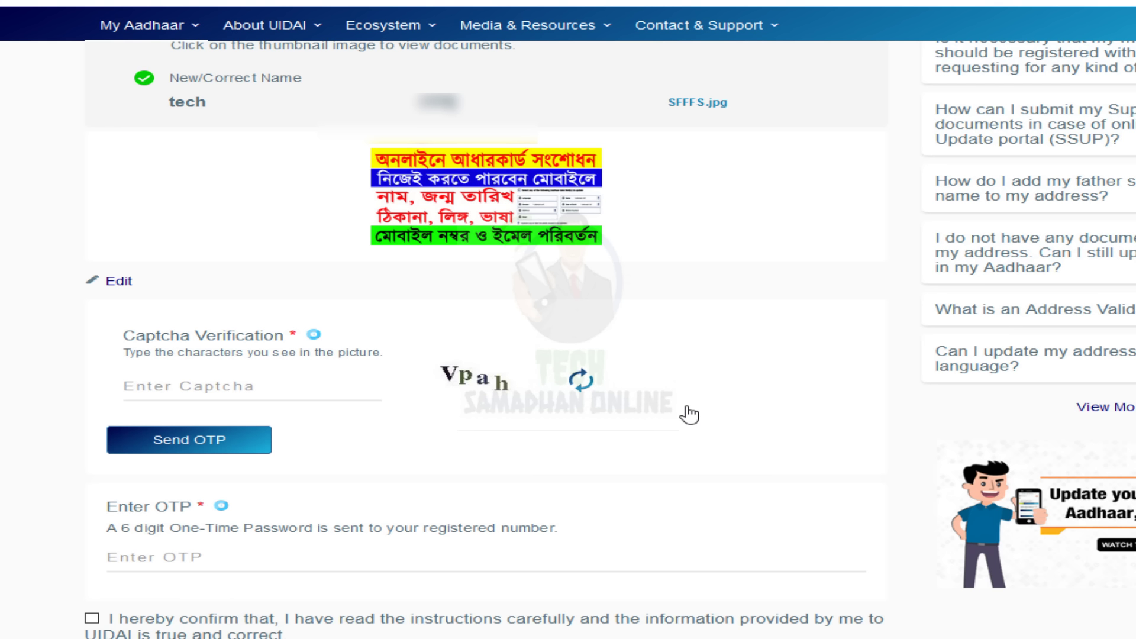
{"action": "scroll", "coordinate": [686, 414], "scroll_direction": "up", "scroll_amount": 3}
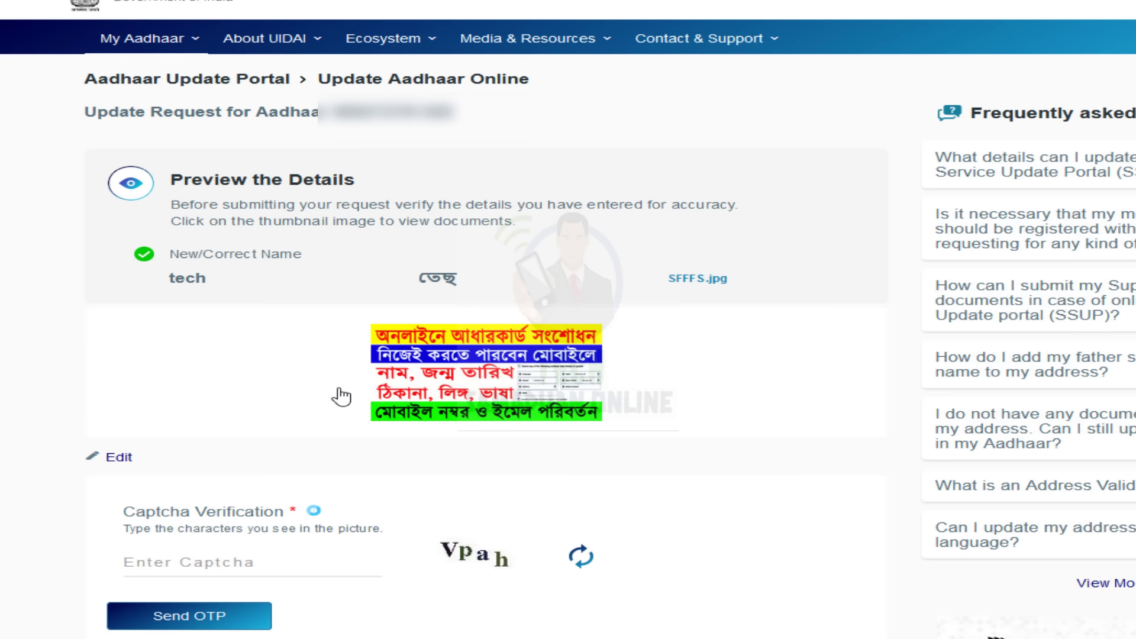
{"action": "scroll", "coordinate": [342, 397], "scroll_direction": "down", "scroll_amount": 3}
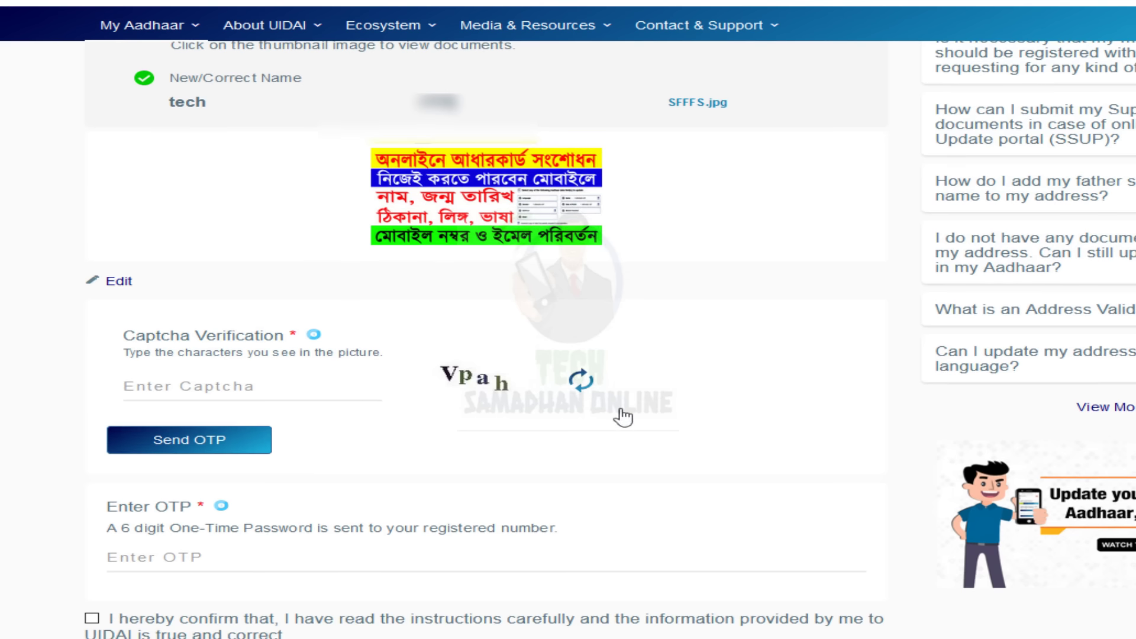